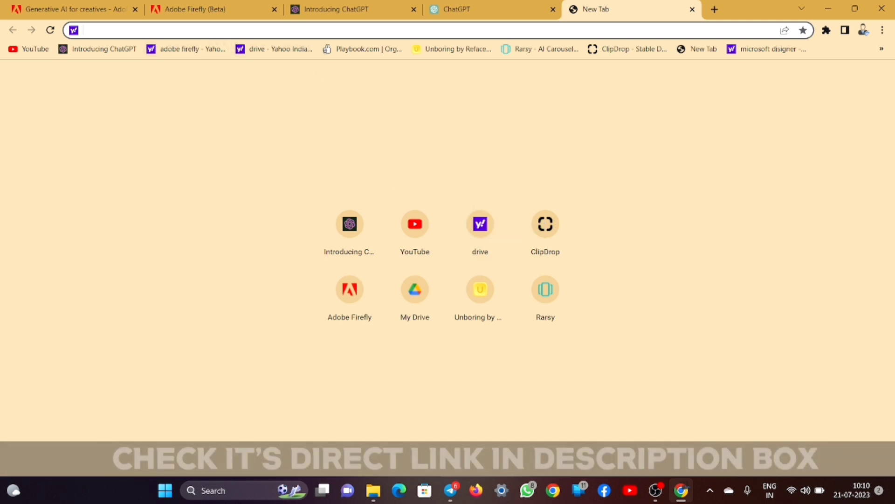
# - Find Adobe's Firefly introduction page via 'adobe', dismiss the location notice, and launch Firefly (beta) in a new tab
pyautogui.write('adobe.com/sensei/generative-ai/firefly.html')
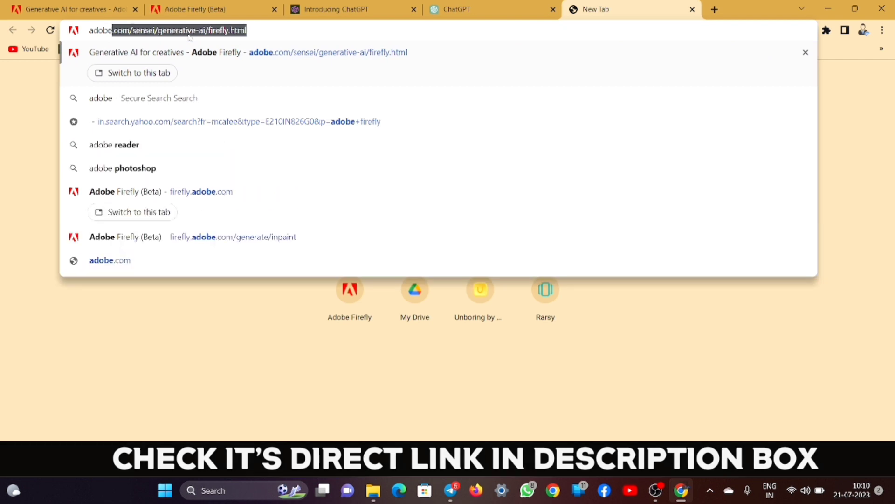
pyautogui.click(216, 63)
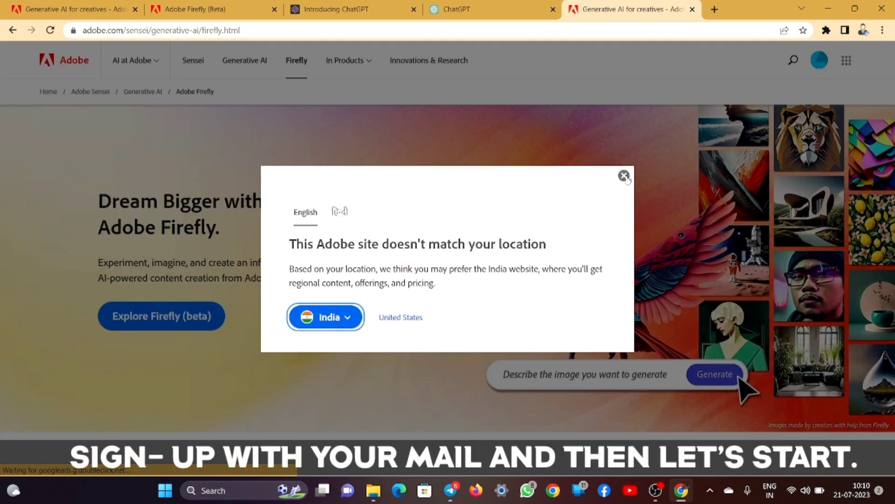
pyautogui.click(624, 177)
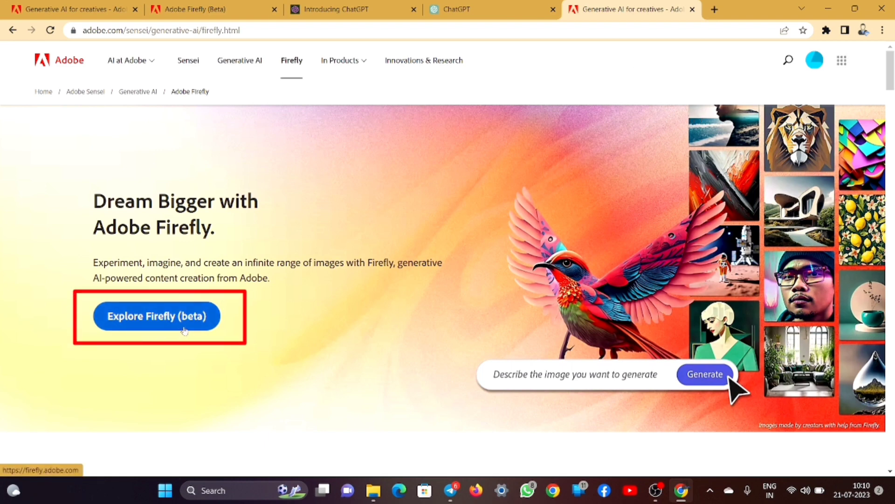
pyautogui.click(183, 319)
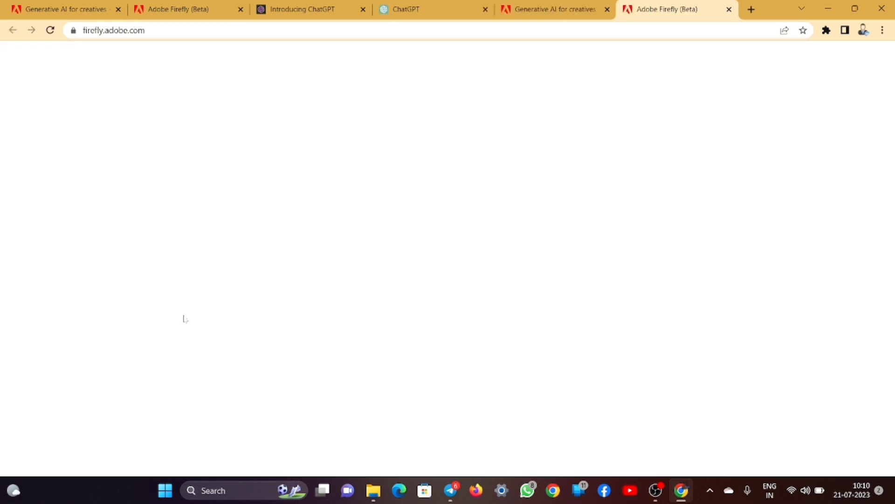
# - Scroll the Firefly home page to the Try these out cards and start Text to image
pyautogui.scroll(-4, 184, 317)
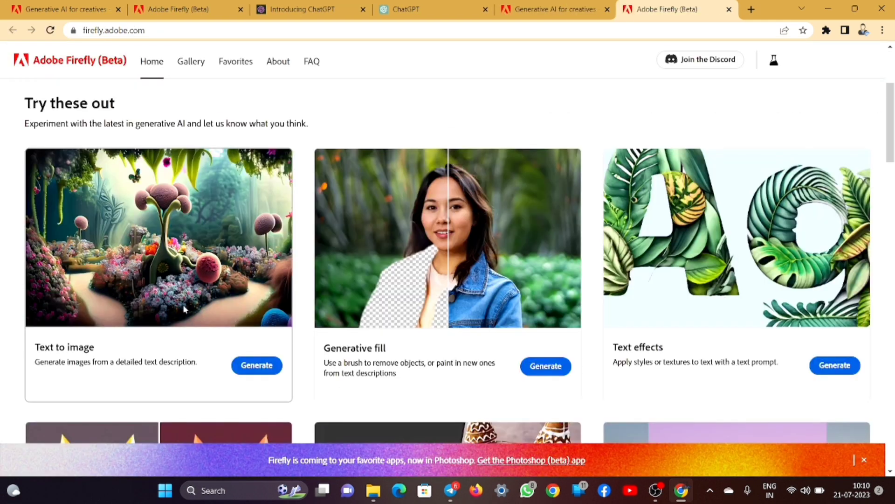
pyautogui.scroll(1, 182, 301)
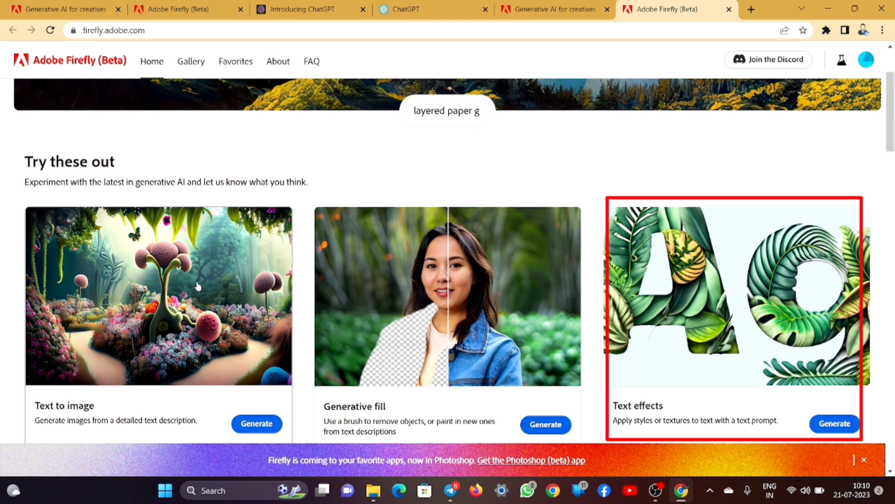
pyautogui.scroll(-2, 178, 296)
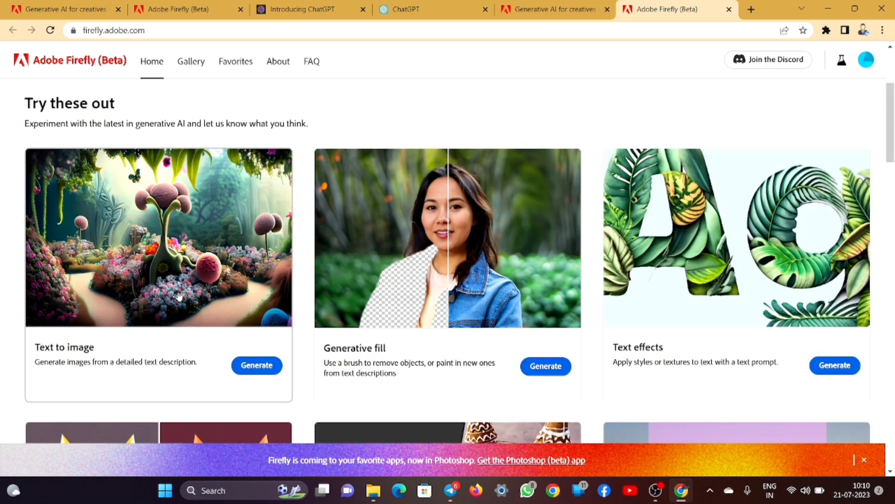
pyautogui.click(256, 366)
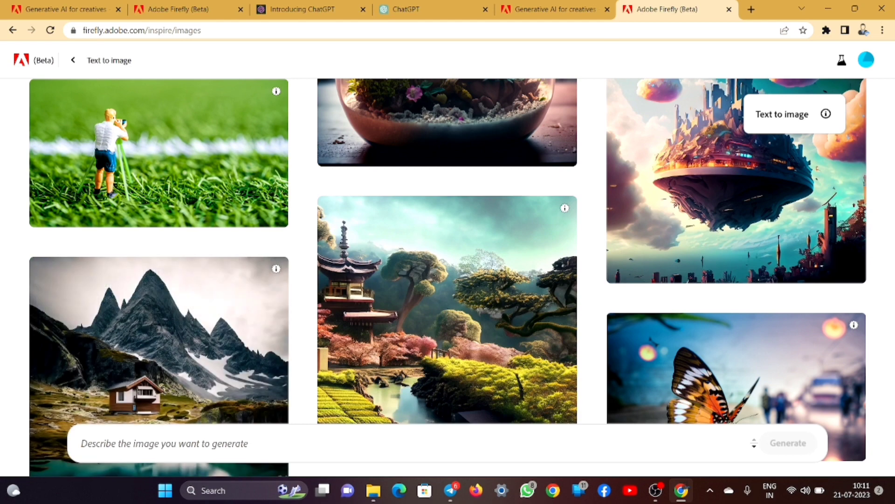
# - Browse the Text to image sample gallery, focus the prompt box, then move to the ChatGPT tab
pyautogui.scroll(-7, 406, 280)
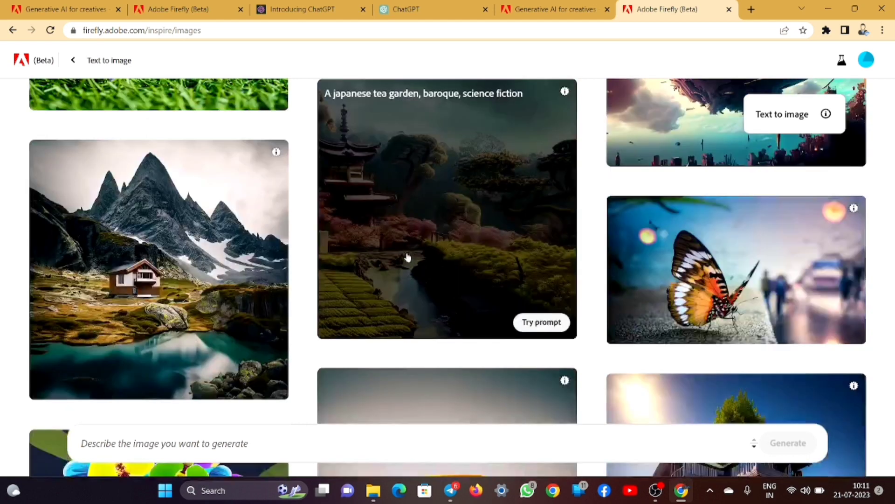
pyautogui.scroll(-7, 450, 270)
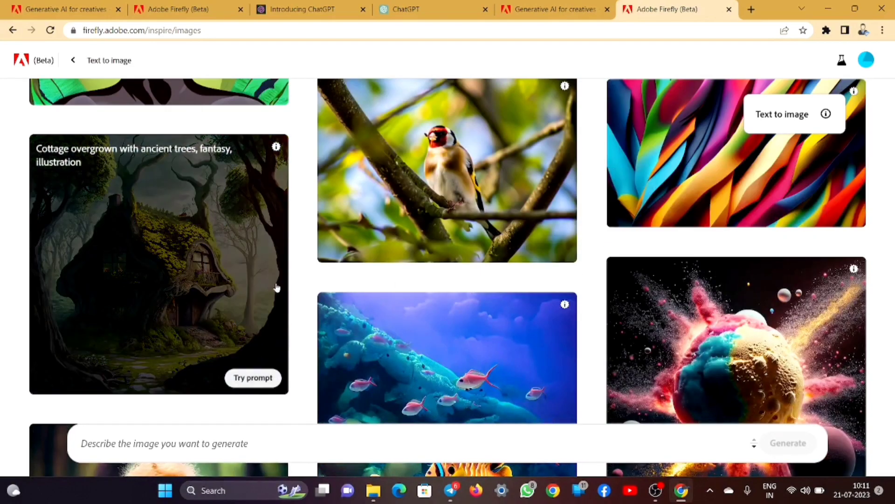
pyautogui.scroll(-5, 420, 266)
pyautogui.scroll(-8, 404, 268)
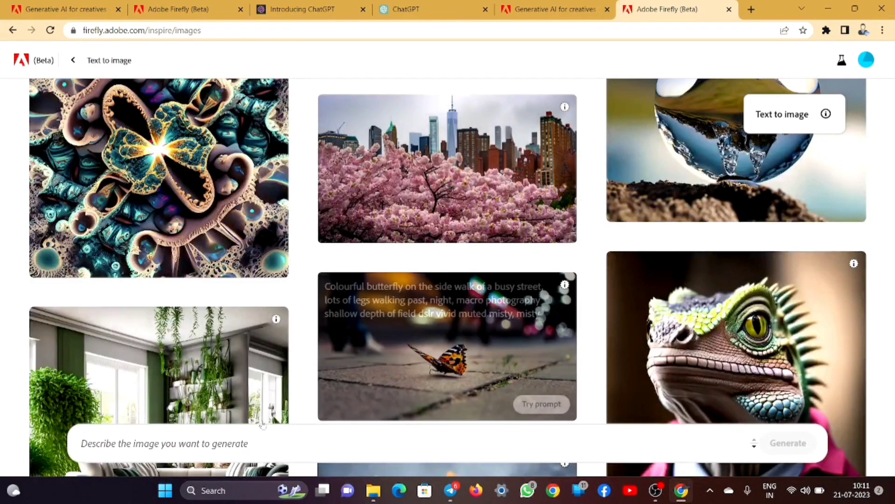
pyautogui.click(200, 438)
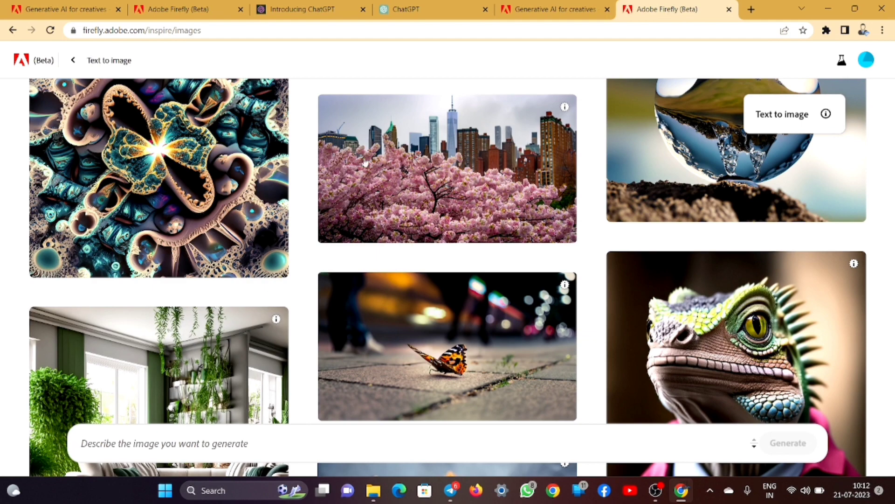
pyautogui.click(418, 5)
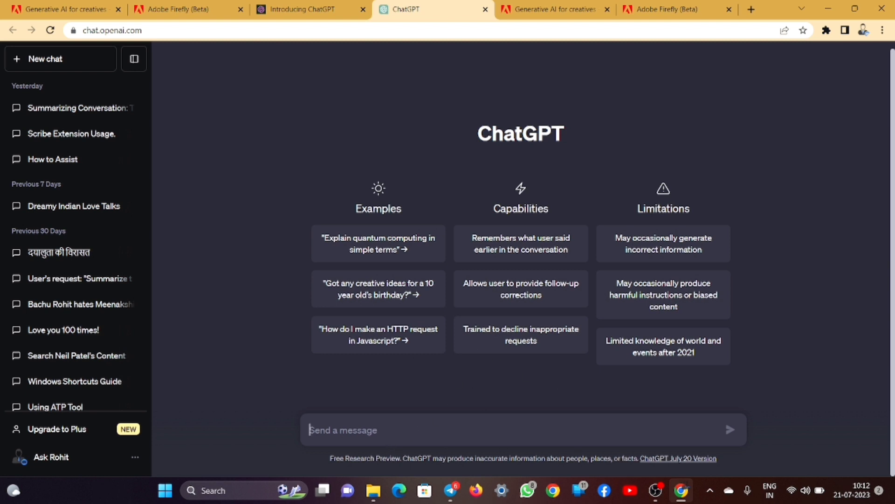
# - Paste and send the request for a boy-reading-under-the-night-sky prompt, then select ChatGPT's reply
pyautogui.write('write a prompt for a boy who is reading a book under a sky in night')
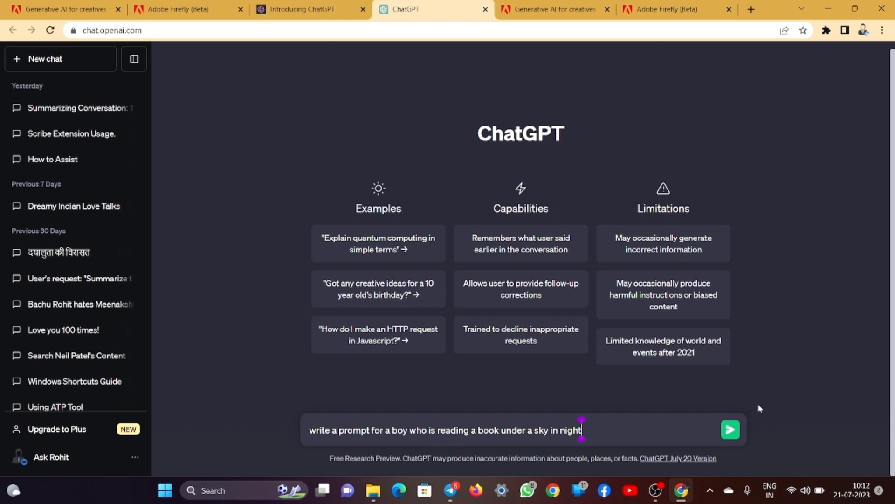
pyautogui.click(730, 429)
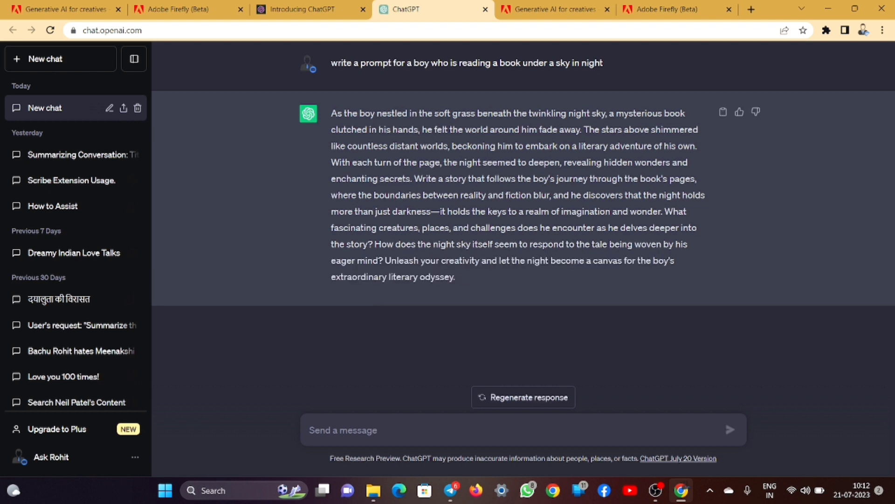
pyautogui.moveTo(331, 113); pyautogui.dragTo(511, 277)
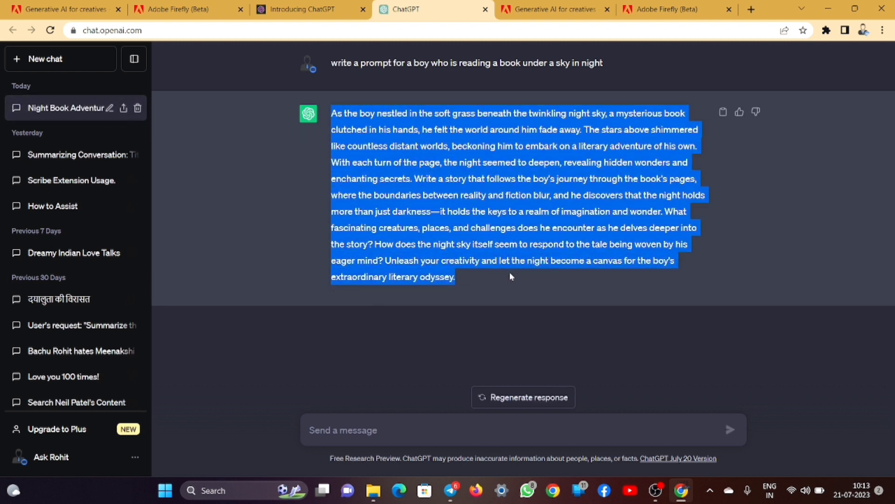
# - Paste the ChatGPT night-reading prompt into Firefly's prompt bar and generate images
pyautogui.click(208, 14)
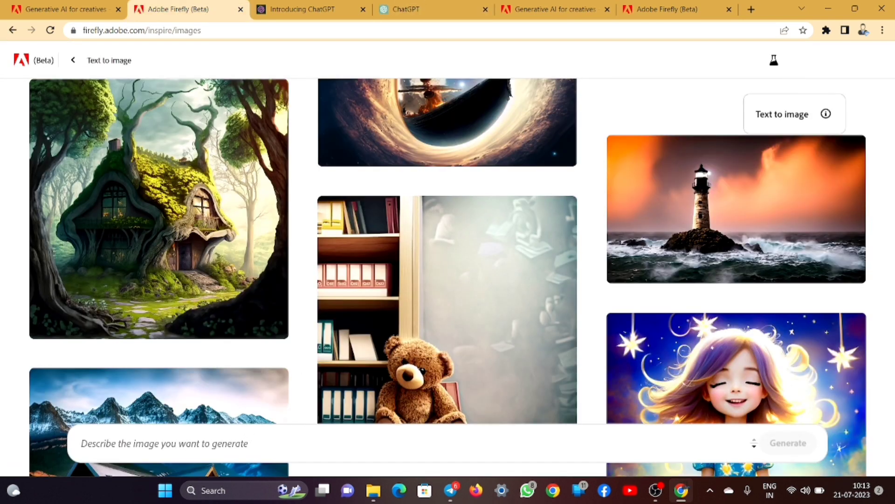
pyautogui.rightClick(236, 443)
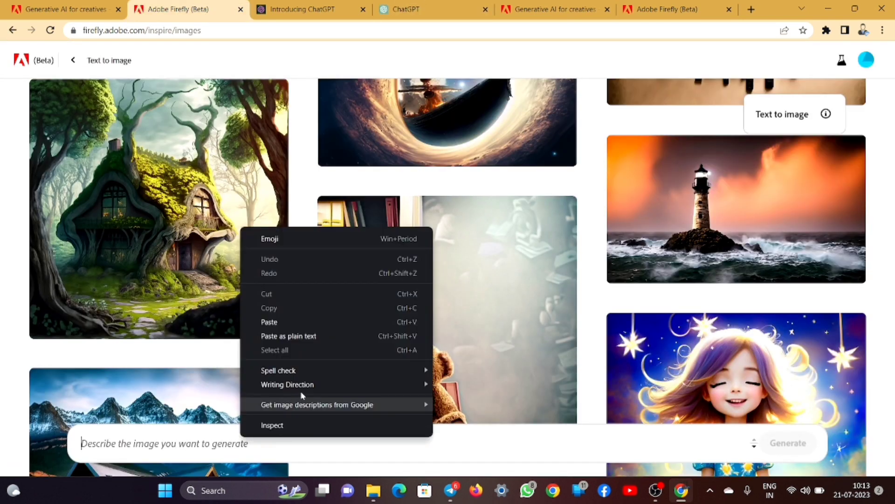
pyautogui.click(315, 318)
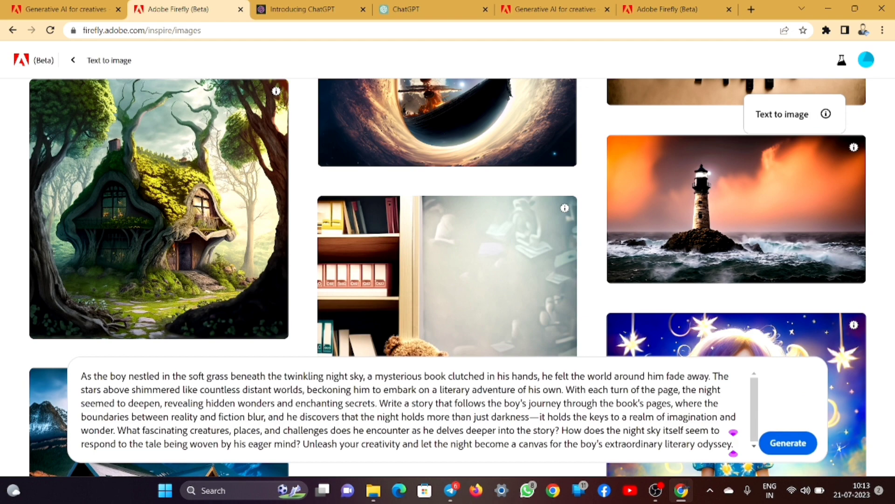
pyautogui.click(788, 442)
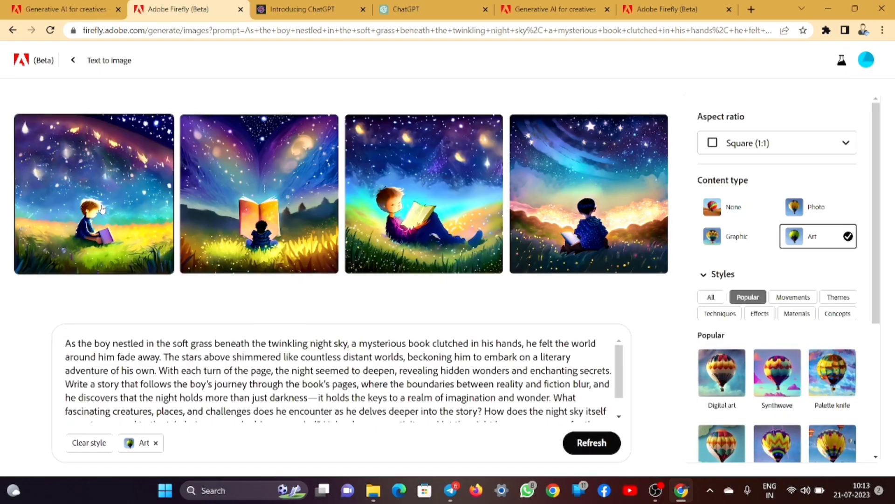
# - Preview the first two generated images enlarged, then switch content type from Art to Photo
pyautogui.click(100, 204)
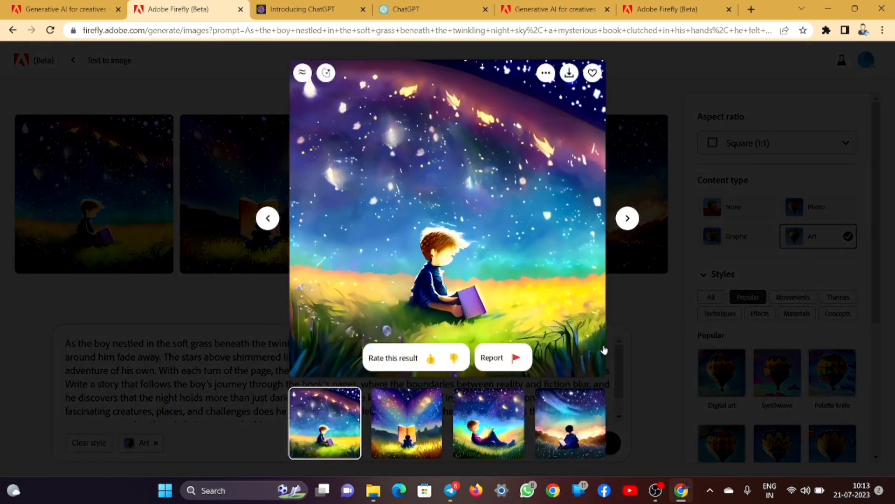
pyautogui.press('Right')
pyautogui.press('Right')
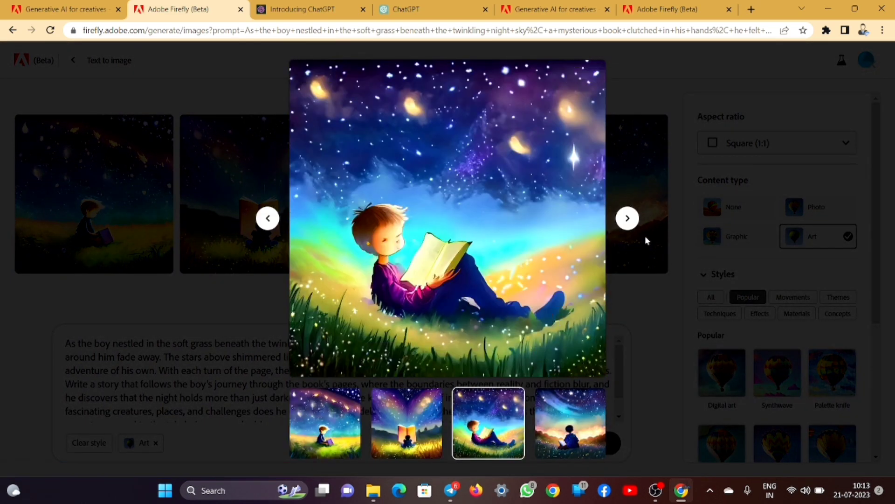
pyautogui.click(755, 176)
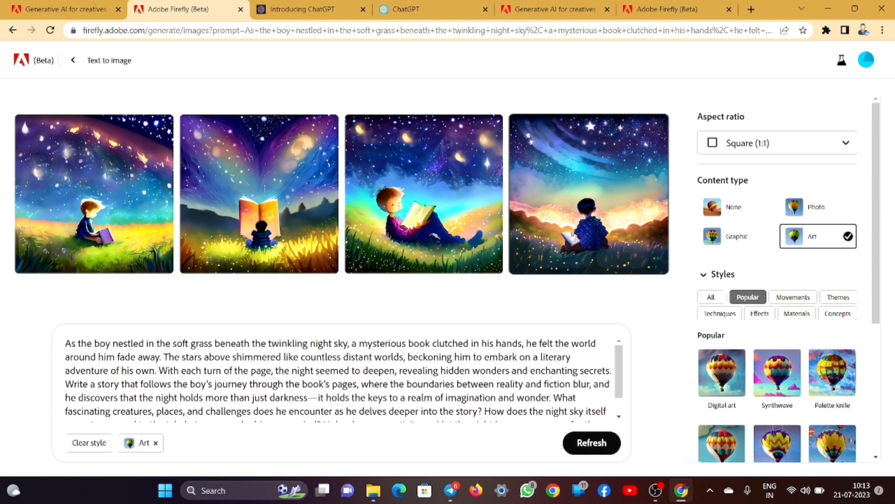
pyautogui.click(816, 206)
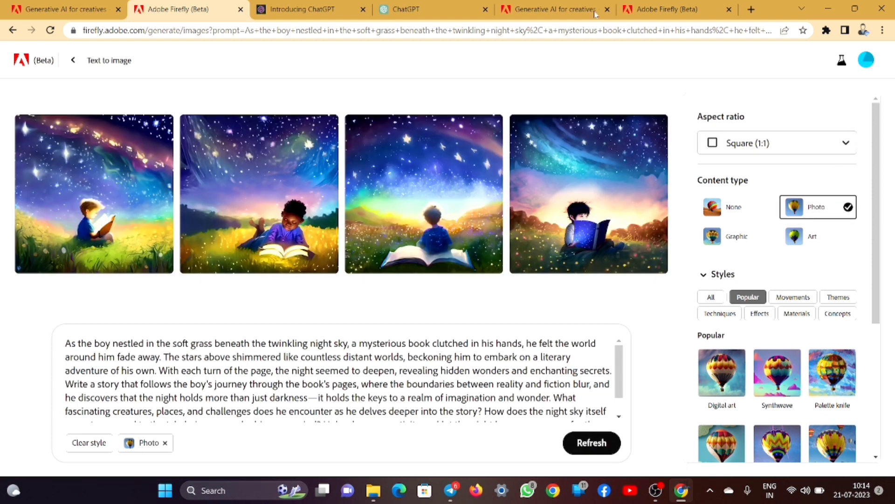
# - View the second and fourth Photo results enlarged
pyautogui.click(282, 183)
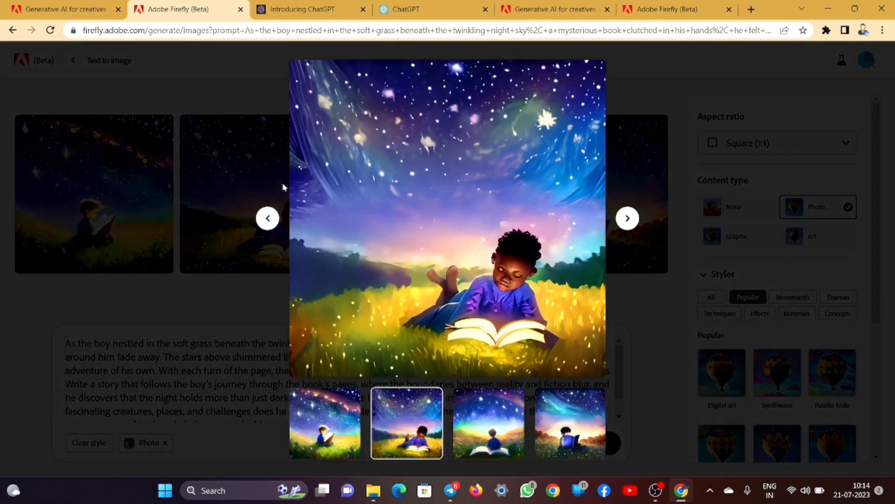
pyautogui.click(627, 218)
pyautogui.click(628, 217)
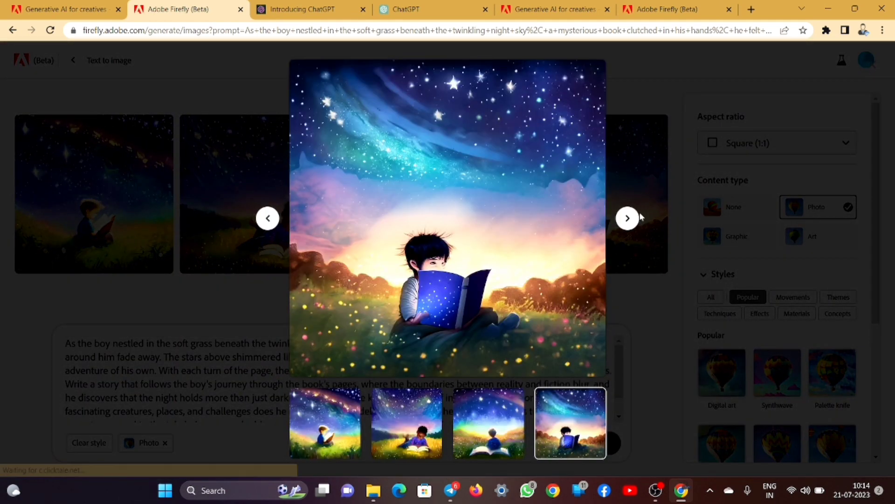
pyautogui.click(655, 180)
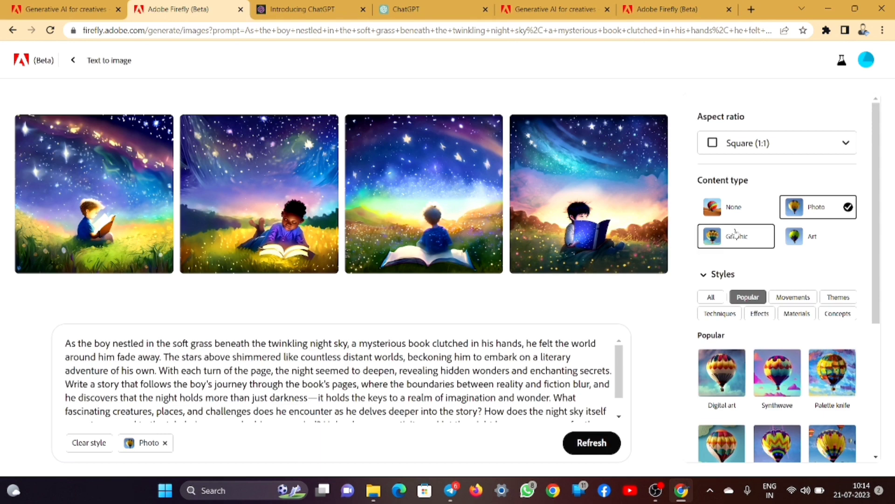
# - Switch content type to Graphic and preview the new second and third images enlarged
pyautogui.click(726, 211)
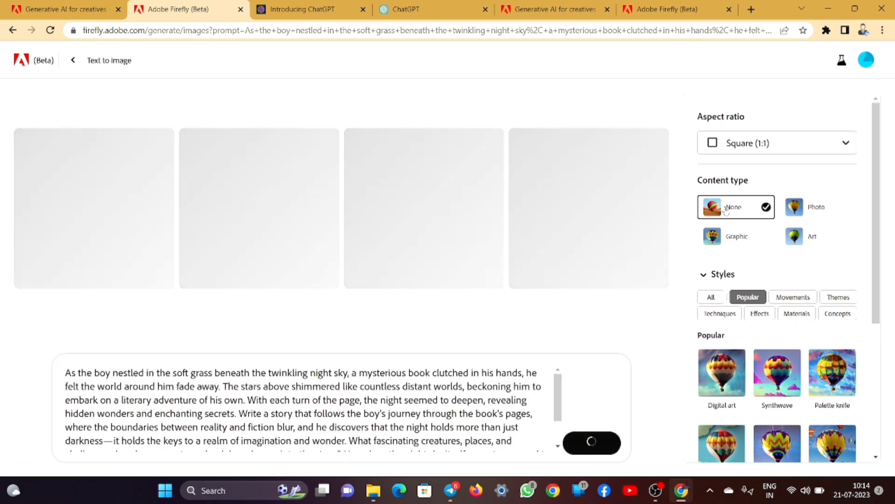
pyautogui.click(723, 238)
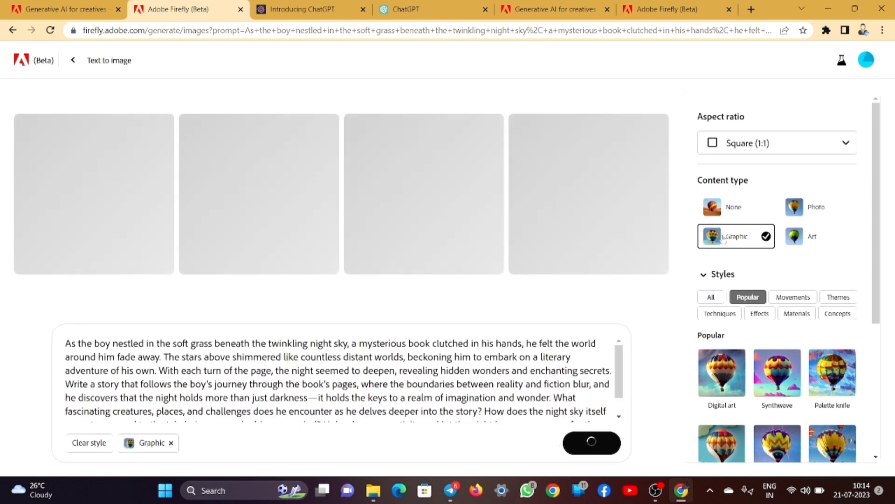
pyautogui.moveTo(225, 204)
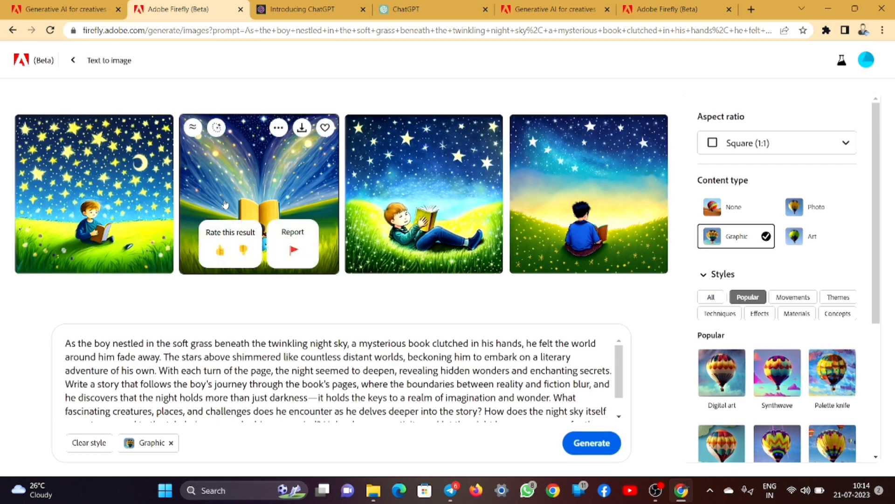
pyautogui.click(329, 196)
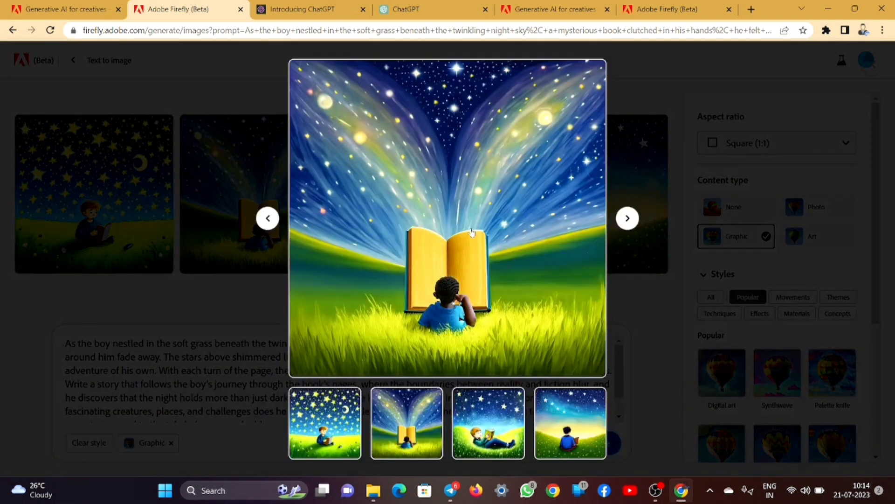
pyautogui.click(628, 217)
pyautogui.click(700, 181)
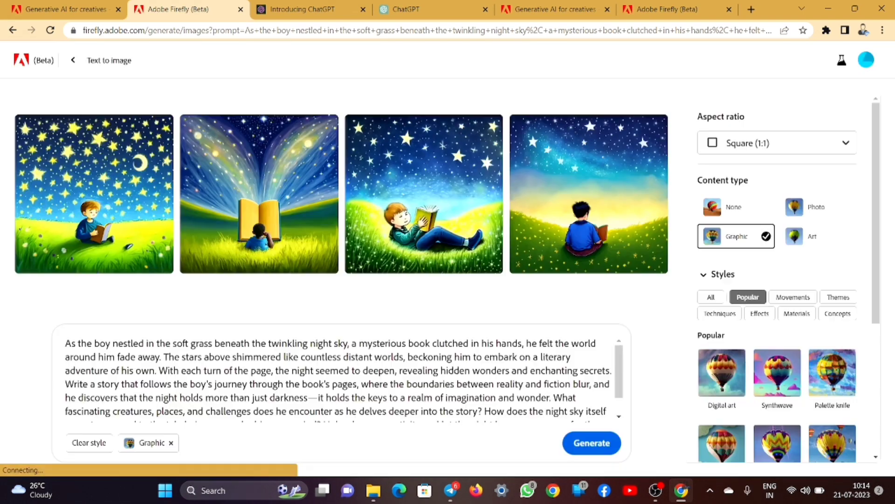
# - Add Digital art style, Cool tone colour and Low lighting, regenerate, and select the prompt text
pyautogui.scroll(-3, 770, 331)
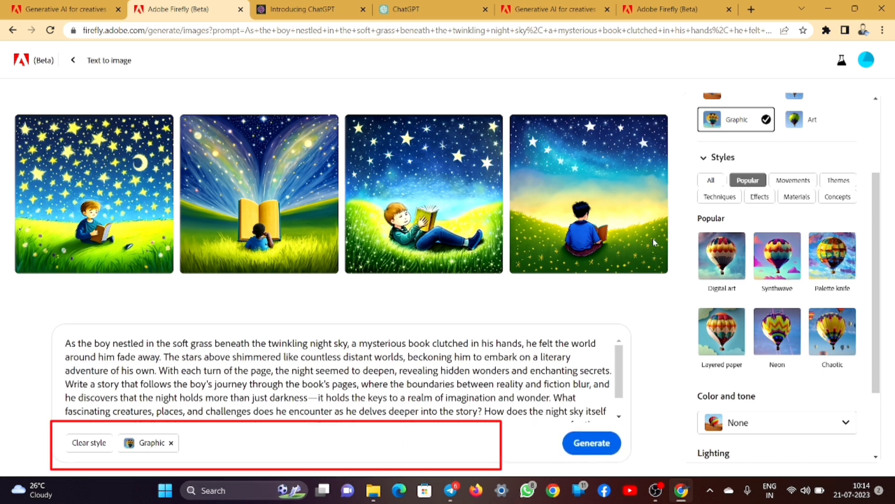
pyautogui.click(728, 271)
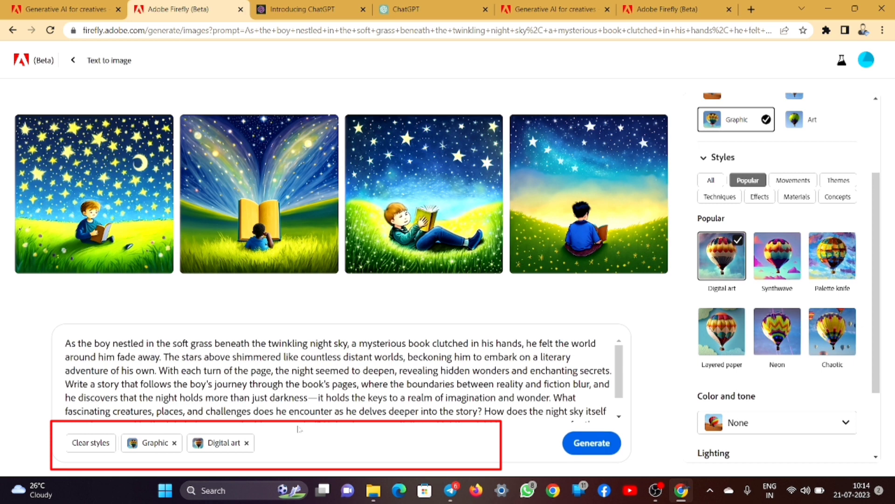
pyautogui.scroll(-3, 778, 309)
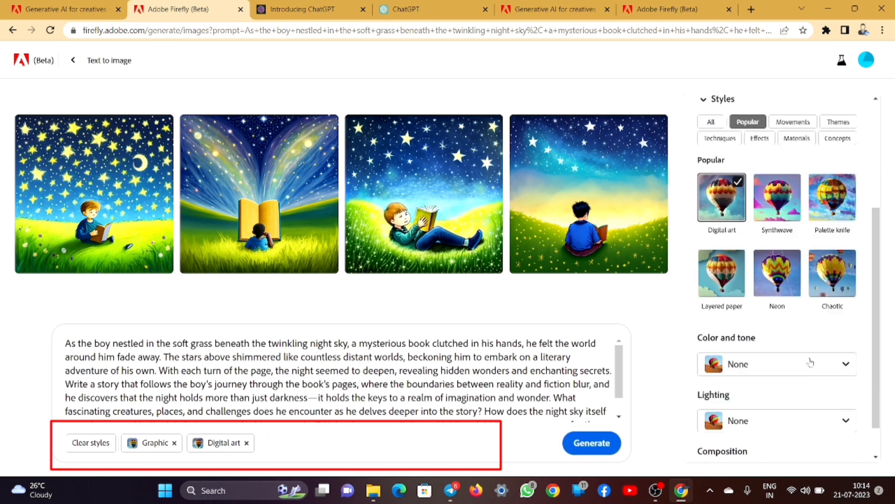
pyautogui.click(779, 324)
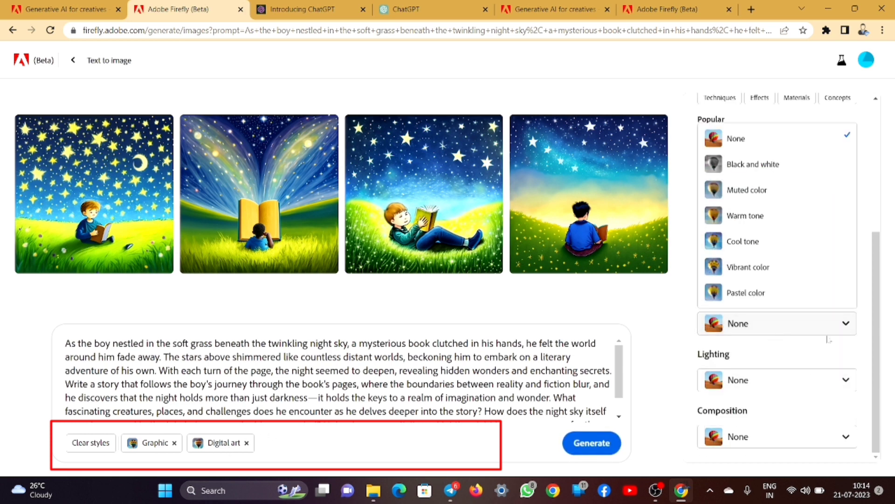
pyautogui.click(803, 246)
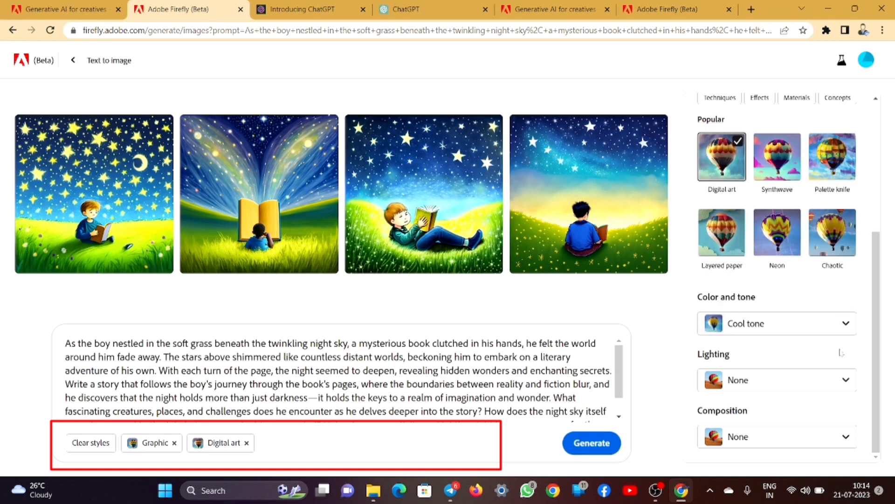
pyautogui.click(791, 382)
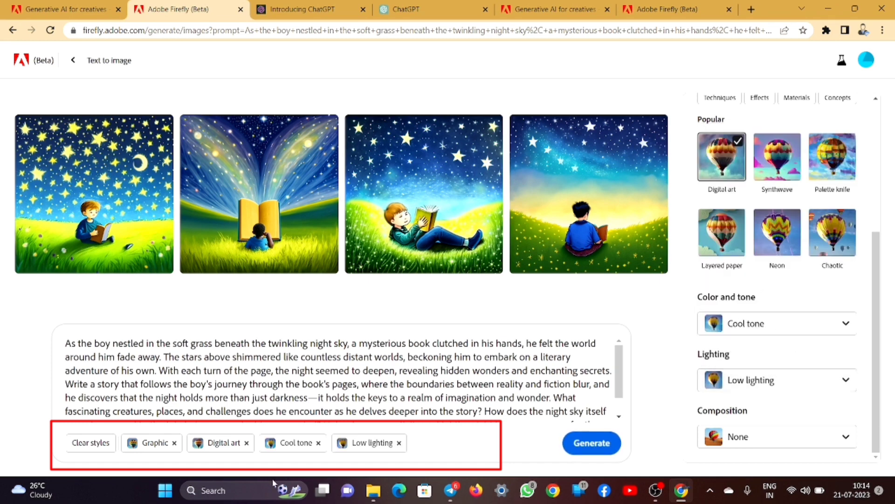
pyautogui.click(598, 445)
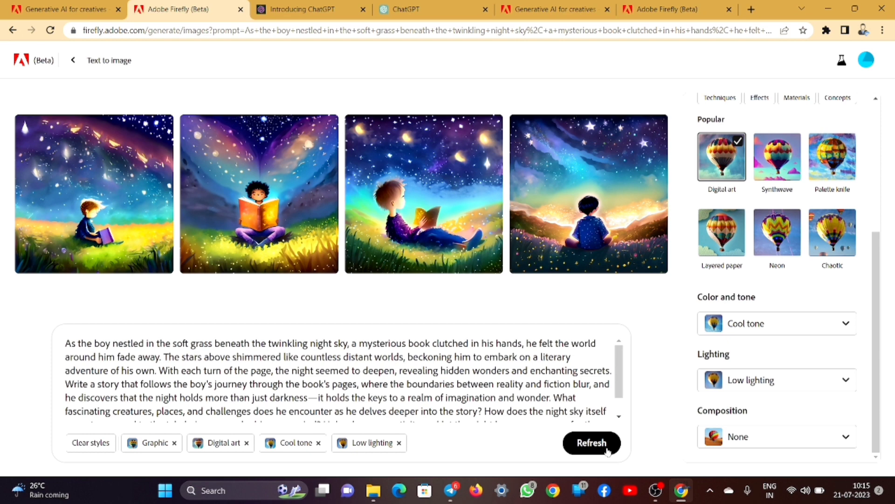
pyautogui.moveTo(446, 397); pyautogui.dragTo(498, 397)
# - Clear the Firefly prompt and style choices, then return to the ChatGPT conversation
pyautogui.hotkey('ctrl', 'a')
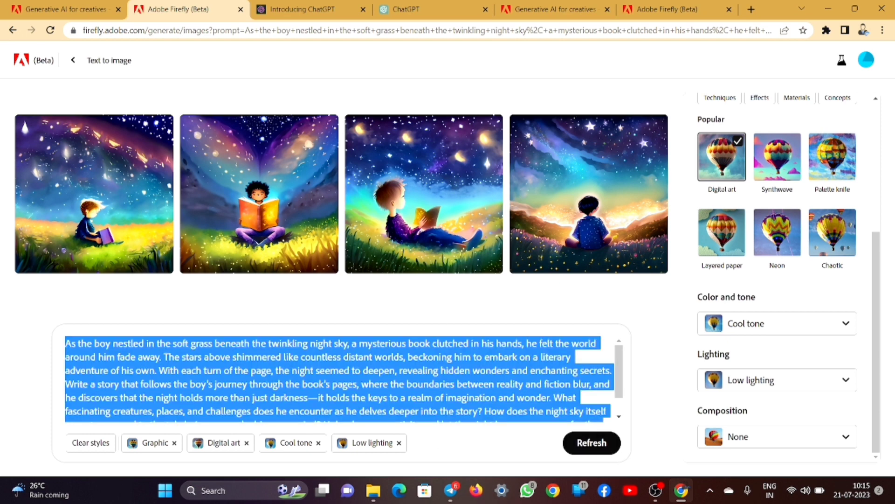
pyautogui.press('BackSpace')
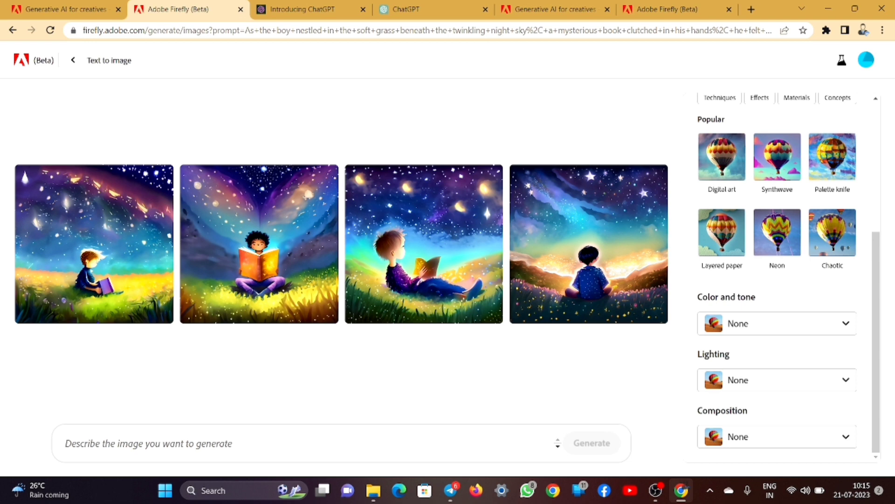
pyautogui.click(415, 6)
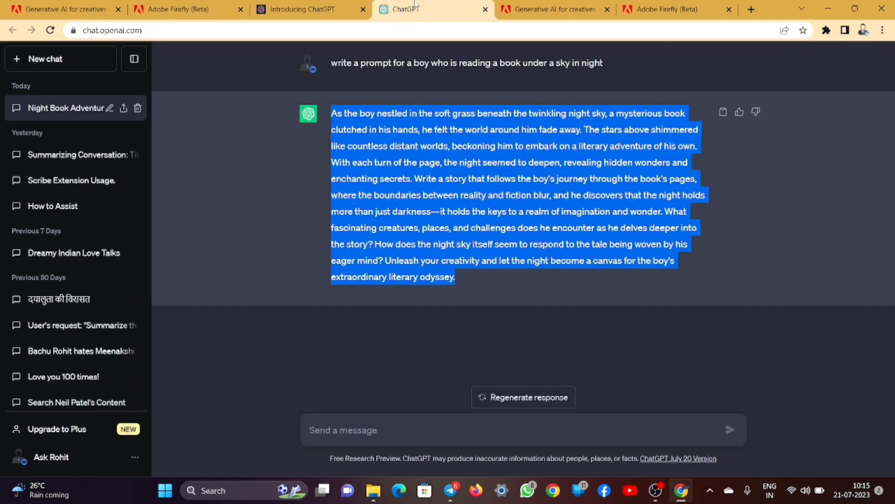
pyautogui.click(377, 449)
# - Ask ChatGPT to 'write a prompt for boy who is typing in laptop', then copy the short reply
pyautogui.write('write a prompt for boy who is typing in laptop')
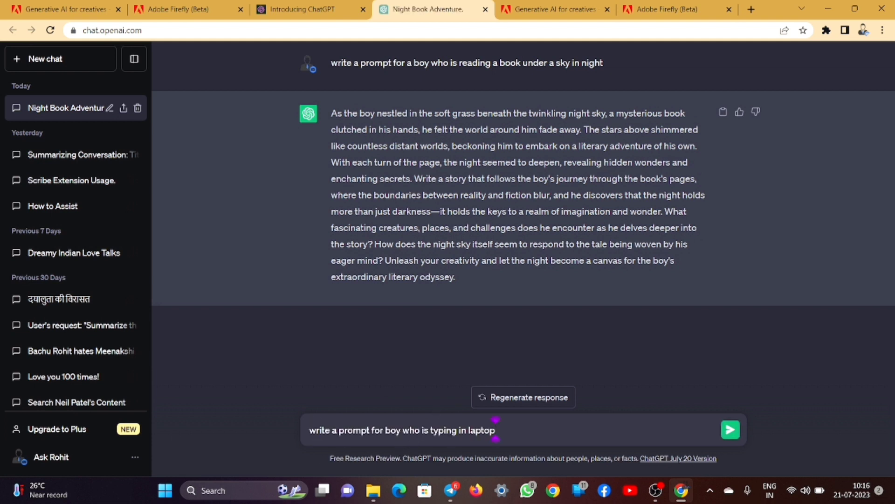
pyautogui.press('Return')
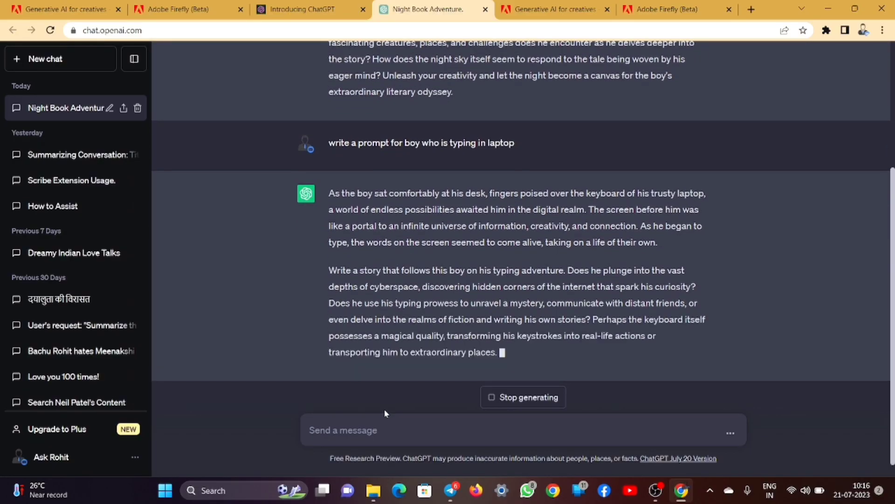
pyautogui.click(500, 397)
pyautogui.moveTo(328, 286); pyautogui.dragTo(621, 358)
pyautogui.hotkey('ctrl', 'c')
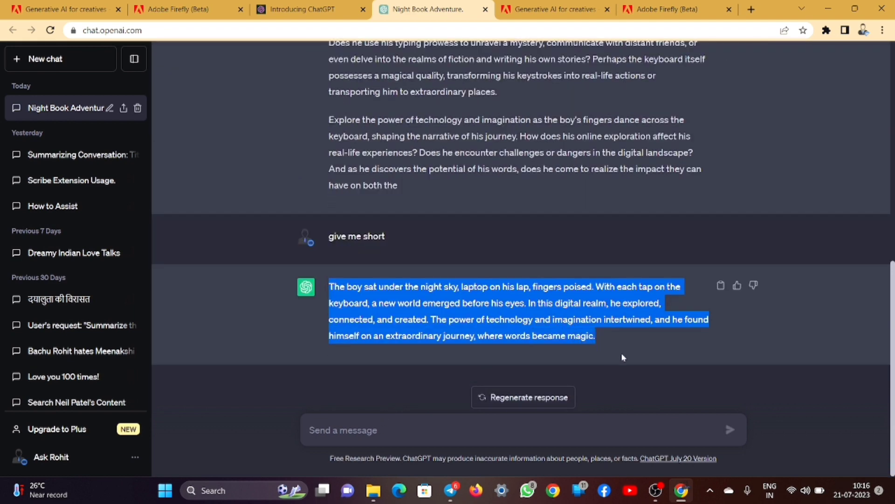
pyautogui.click(171, 5)
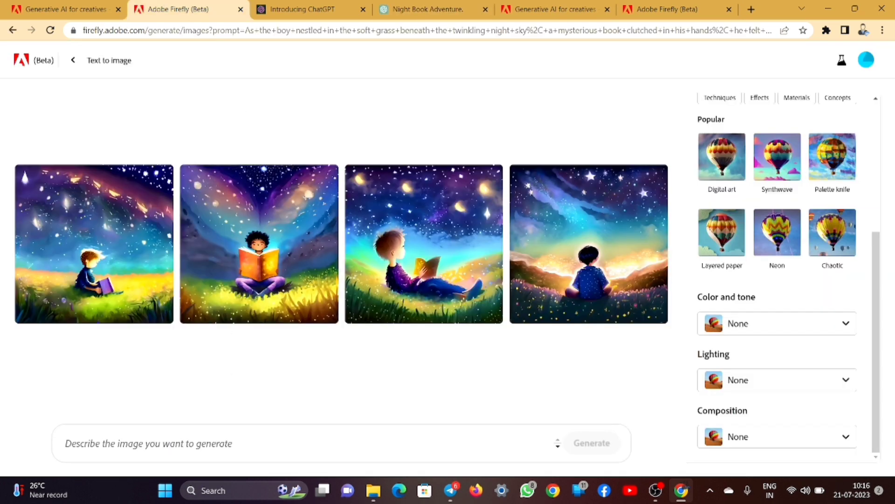
# - Paste the short laptop prompt into Firefly, generate four images, and preview the first enlarged
pyautogui.click(510, 430)
pyautogui.hotkey('ctrl', 'v')
pyautogui.press('Return')
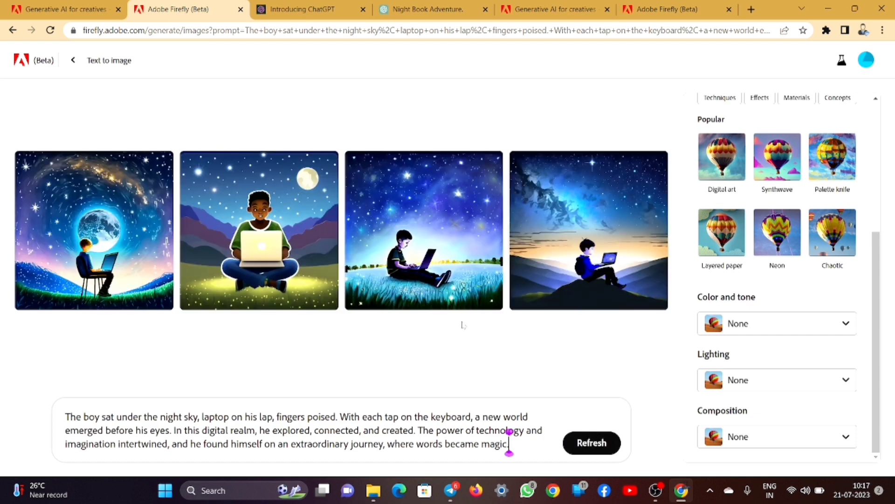
pyautogui.click(90, 255)
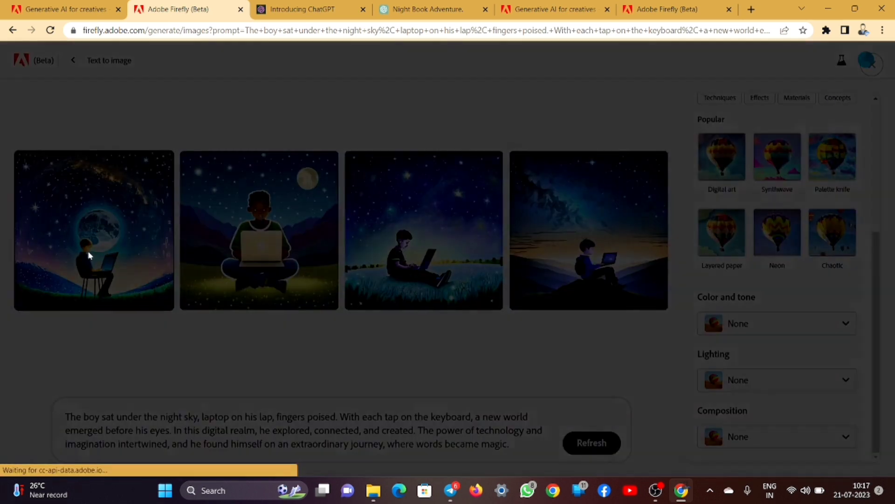
pyautogui.click(642, 214)
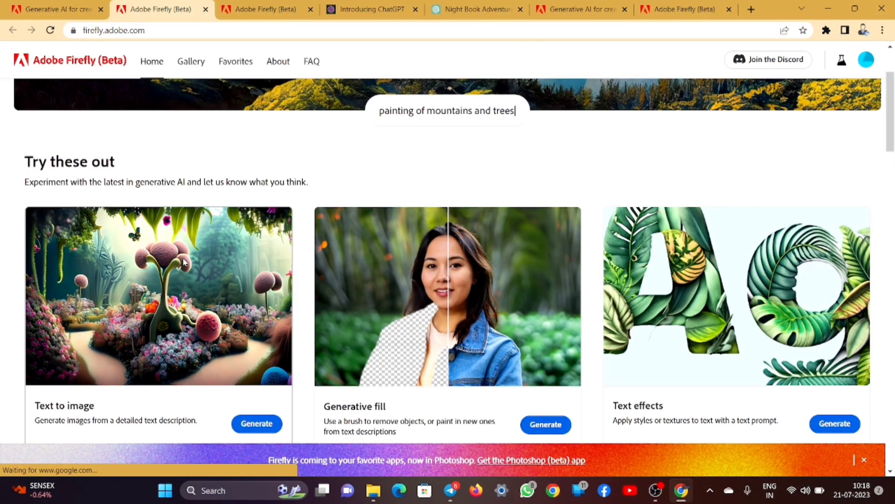
# - Open the 'a girl with a boy' results and view the third cartoon image enlarged
pyautogui.click(261, 10)
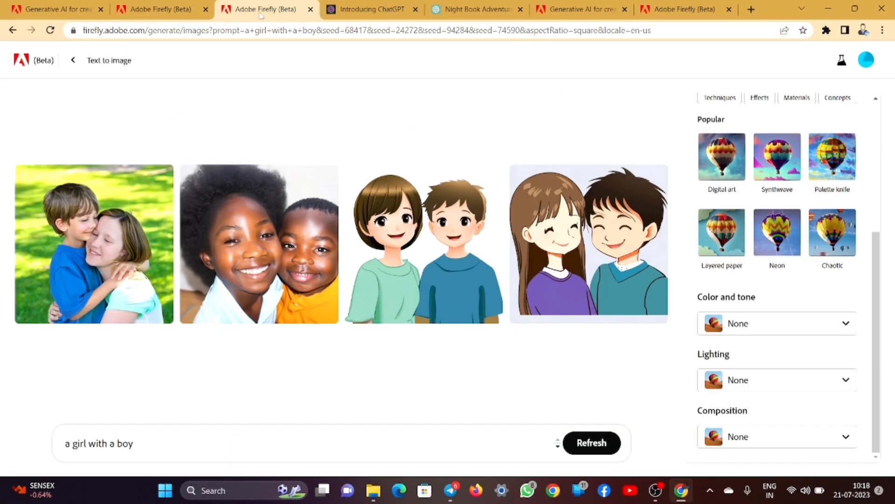
pyautogui.click(433, 245)
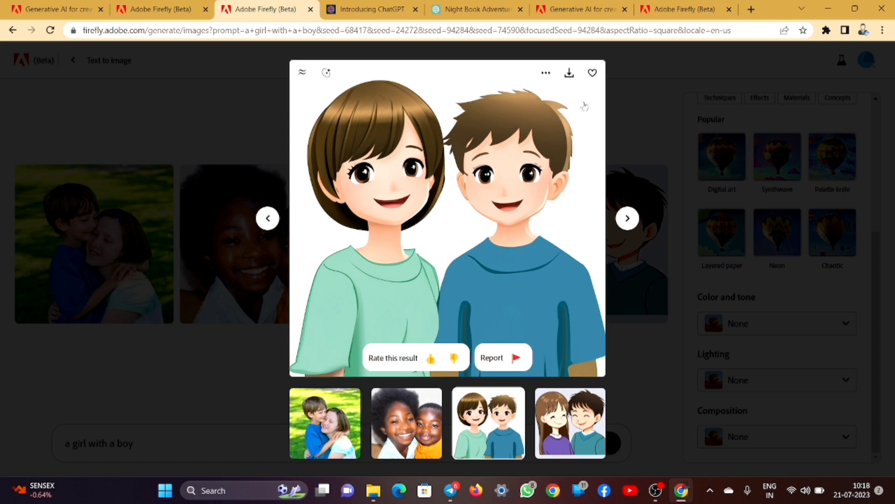
pyautogui.click(665, 190)
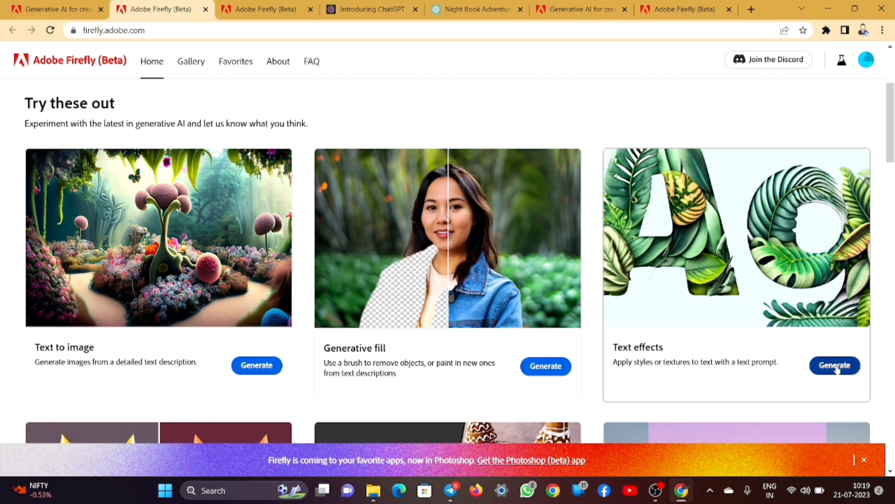
# - Open the Text effects generator and browse its page
pyautogui.click(836, 366)
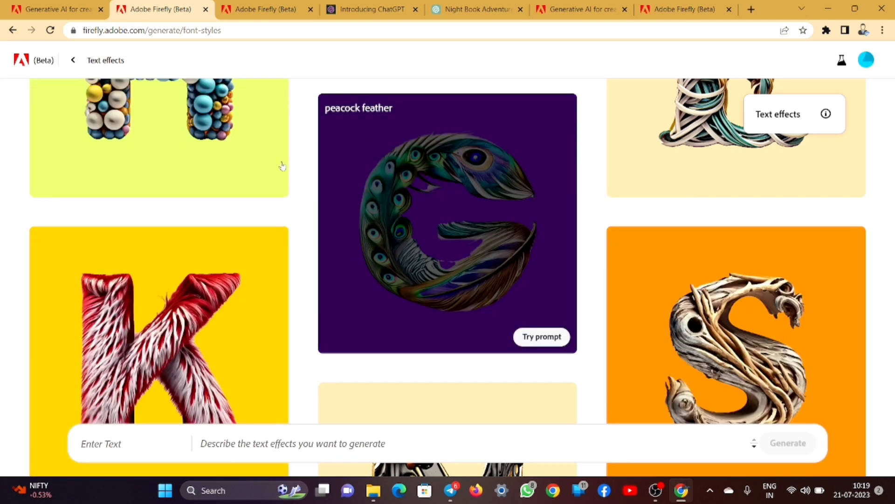
pyautogui.scroll(3, 317, 236)
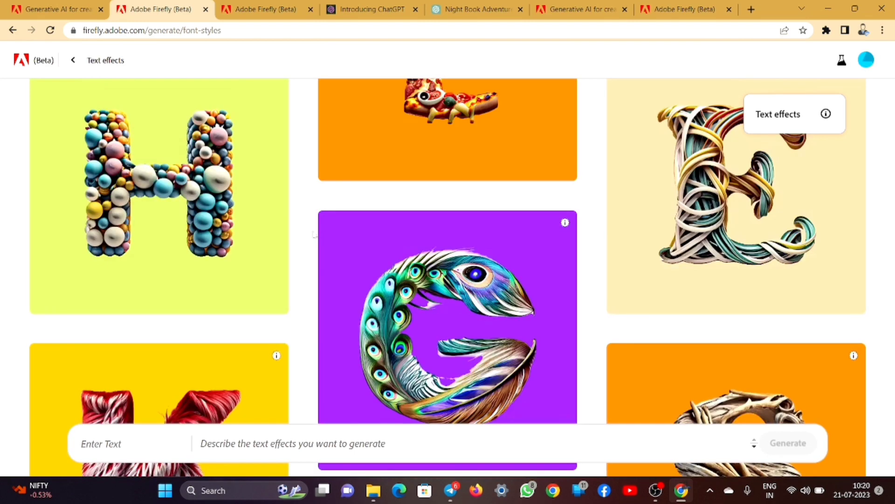
pyautogui.scroll(4, 316, 235)
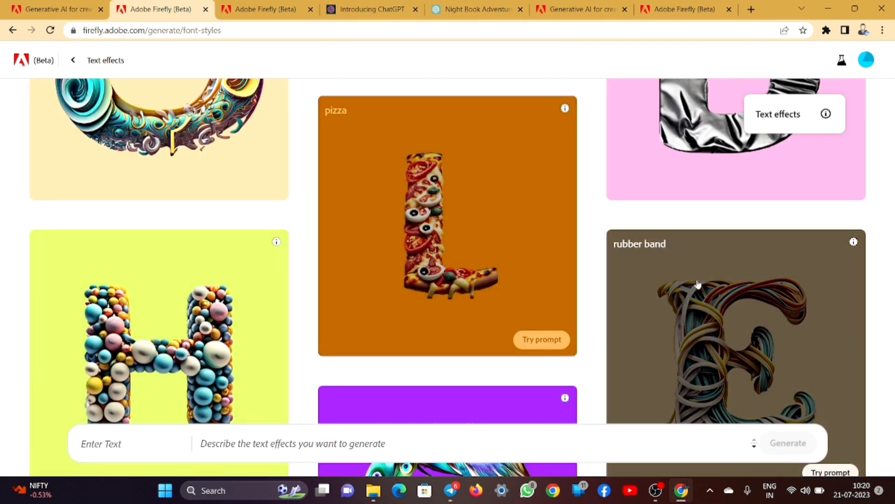
pyautogui.scroll(5, 552, 242)
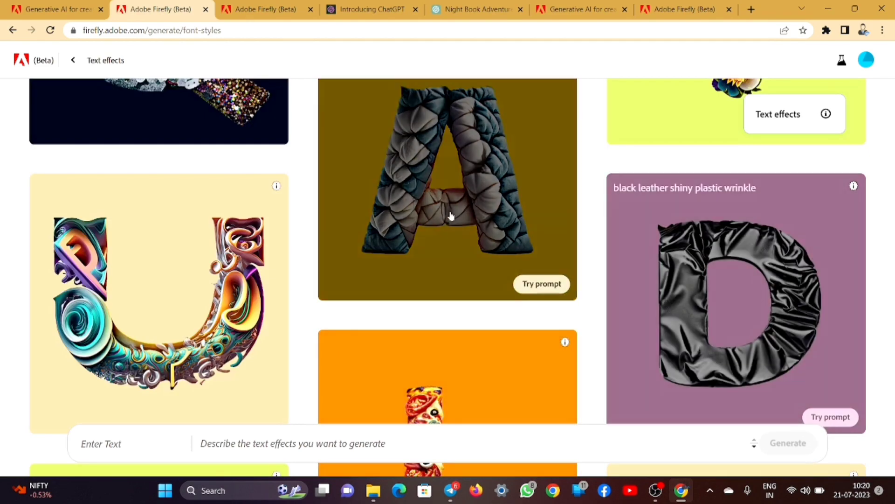
pyautogui.scroll(15, 464, 219)
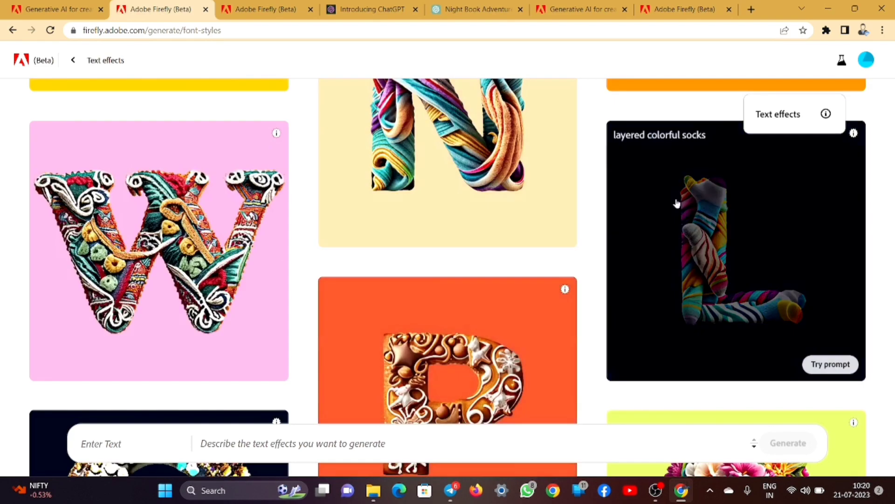
pyautogui.scroll(15, 464, 194)
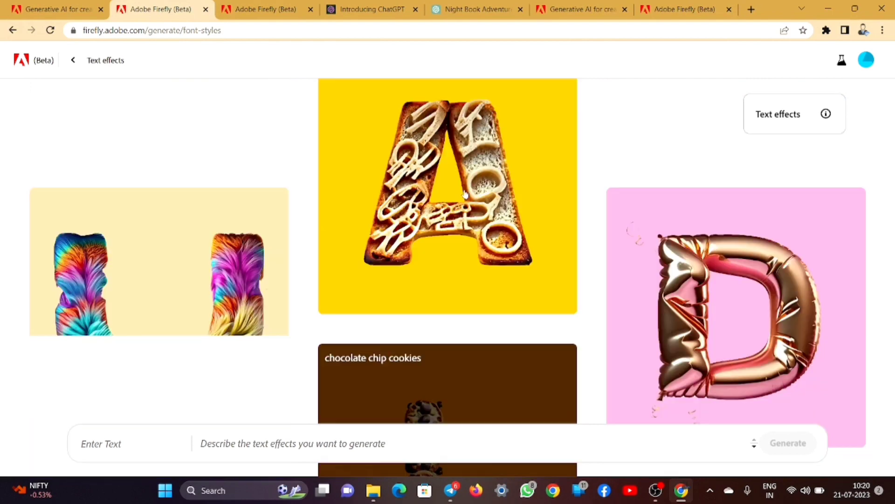
pyautogui.scroll(-5, 467, 196)
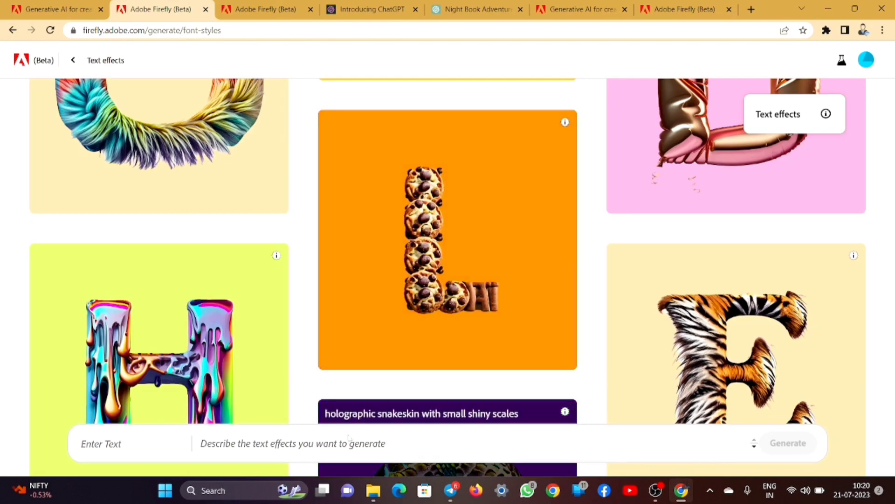
# - Render the entered name as carved chocolate-design lettering and download the PNG
pyautogui.click(107, 443)
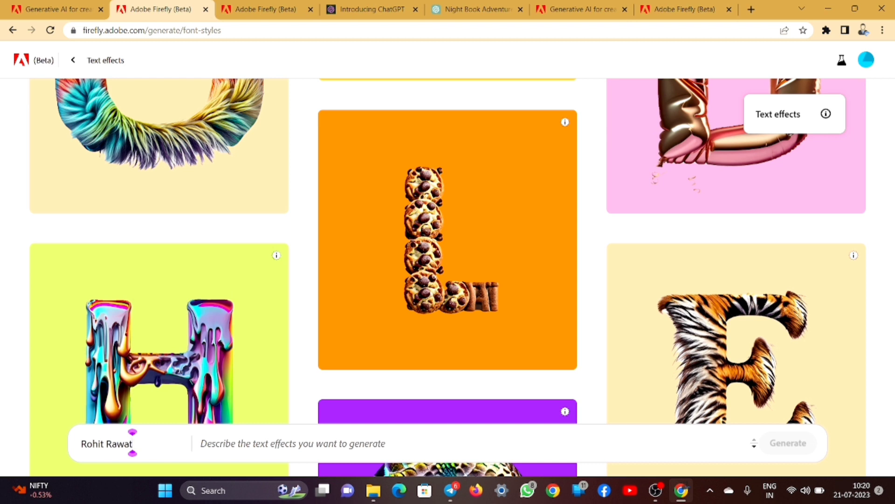
pyautogui.press('Tab')
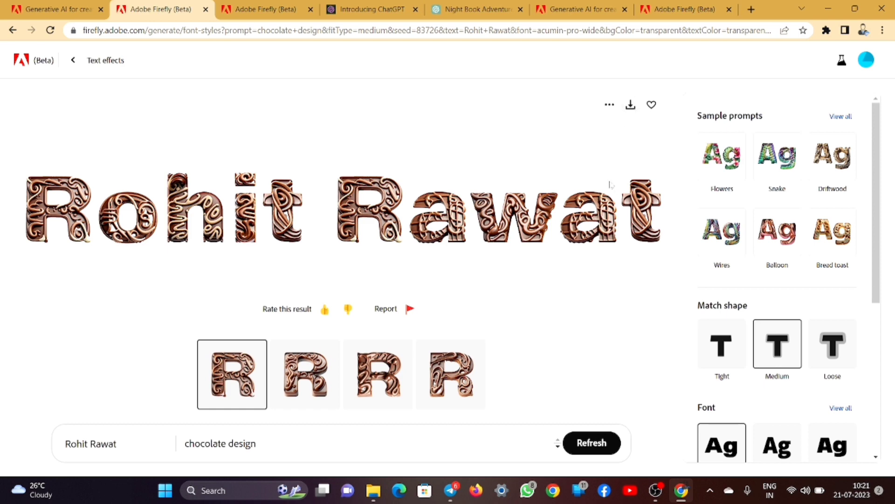
pyautogui.click(629, 105)
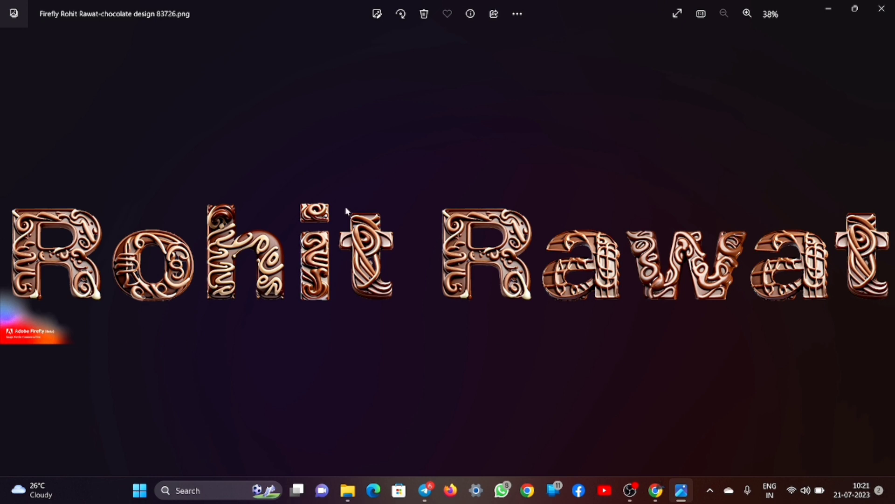
# - Close the image viewer and apply the layered colorful socks style to 'Munna bhai mbbs'
pyautogui.click(882, 8)
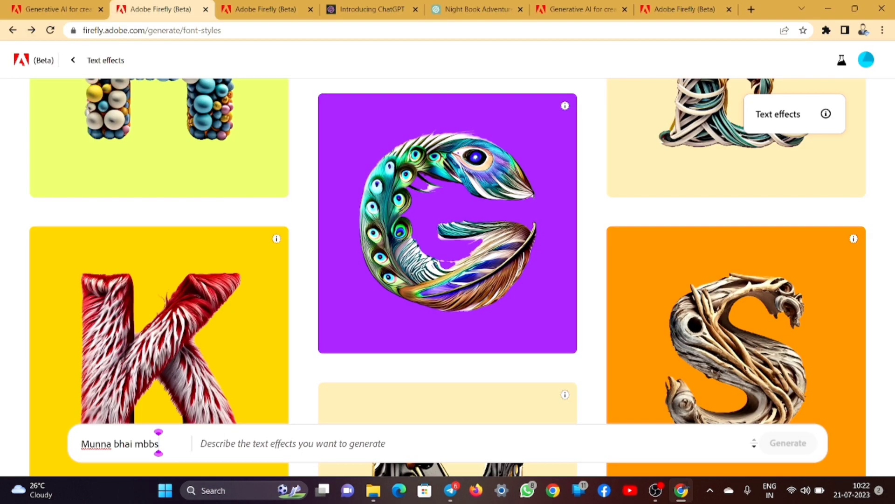
pyautogui.click(299, 430)
pyautogui.scroll(-1, 180, 321)
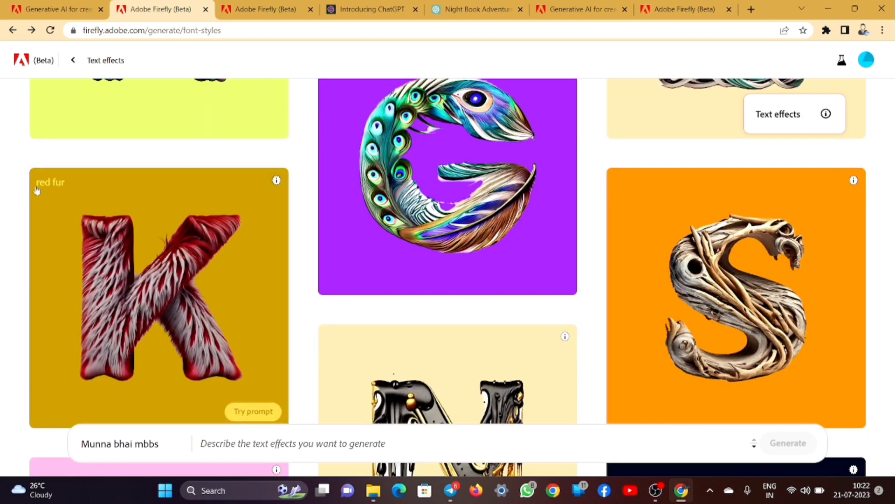
pyautogui.scroll(2, 344, 184)
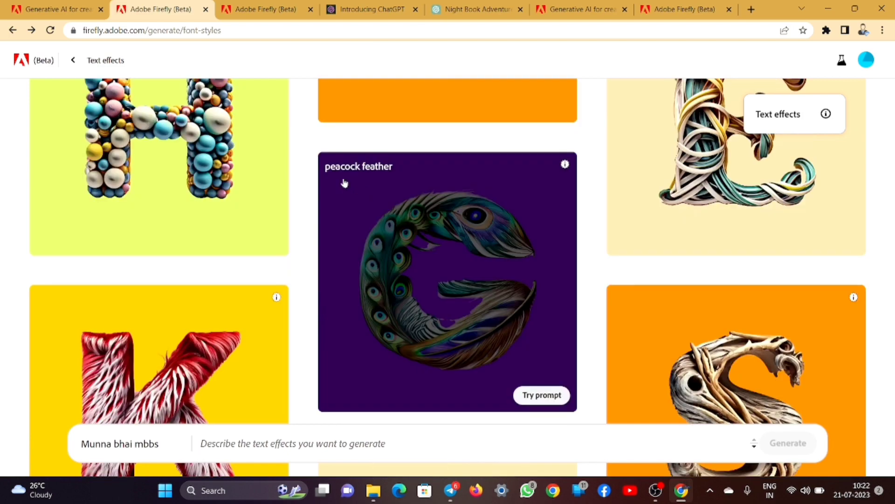
pyautogui.scroll(3, 119, 217)
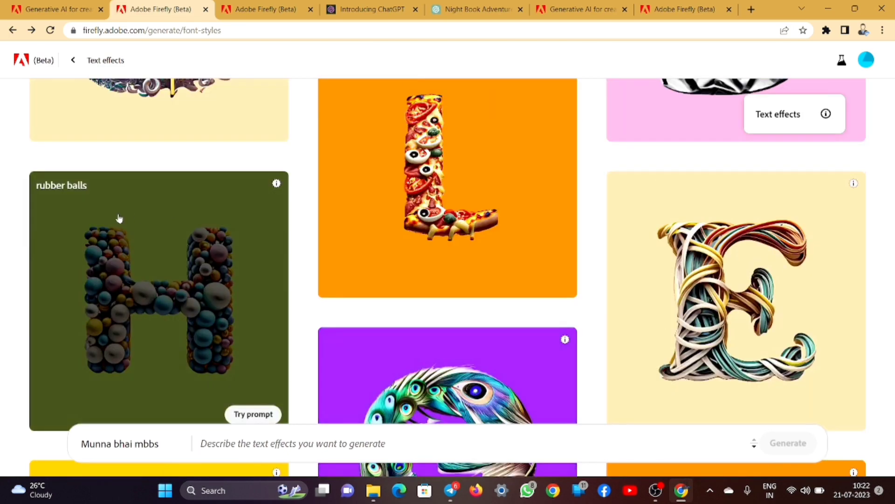
pyautogui.scroll(15, 531, 208)
pyautogui.scroll(15, 530, 210)
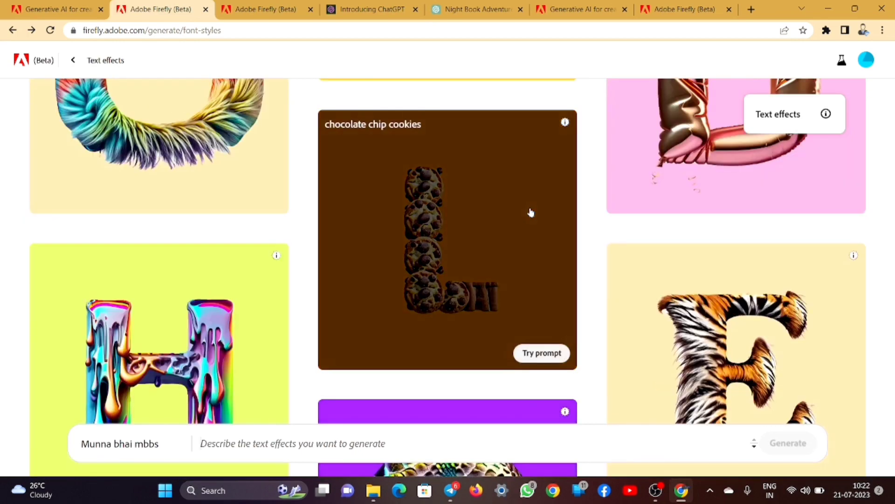
pyautogui.scroll(15, 530, 212)
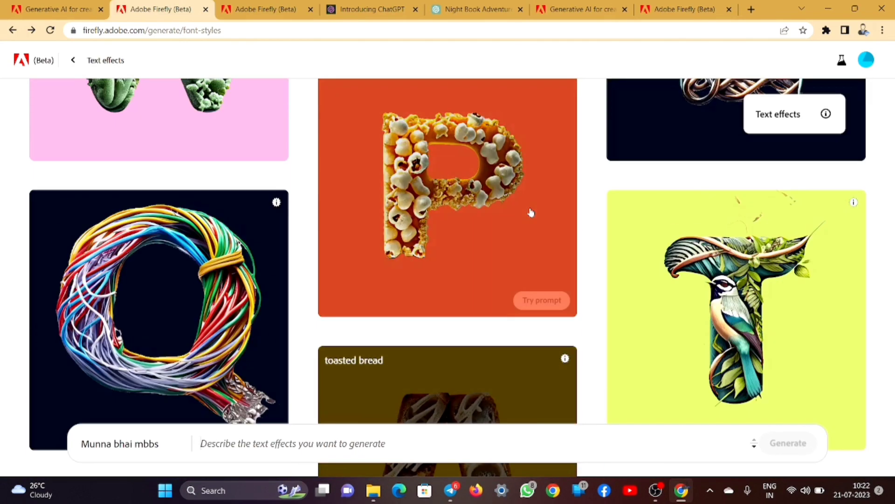
pyautogui.scroll(5, 530, 212)
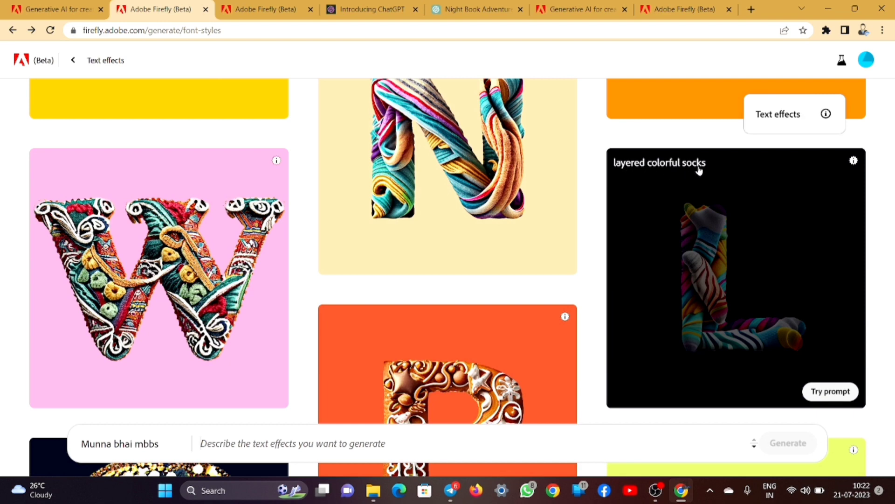
pyautogui.click(375, 219)
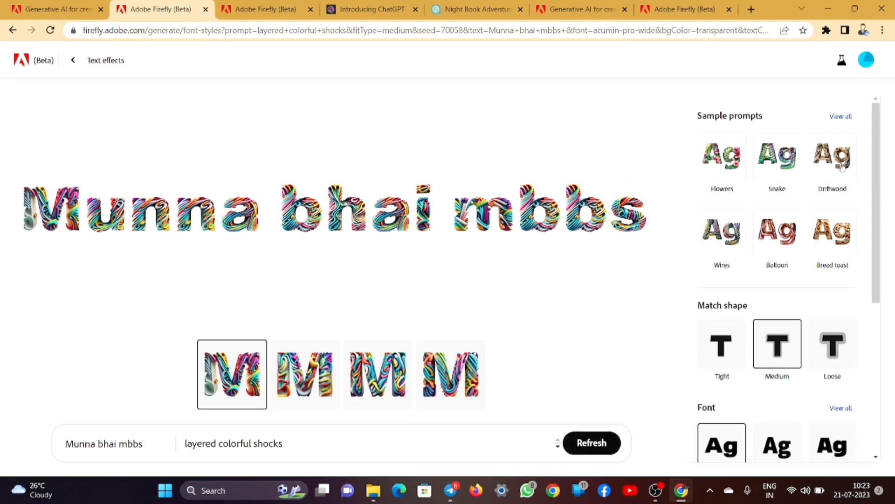
# - Try the Snake, Driftwood, Wires, Balloon and finally Bread toast sample styles
pyautogui.click(787, 163)
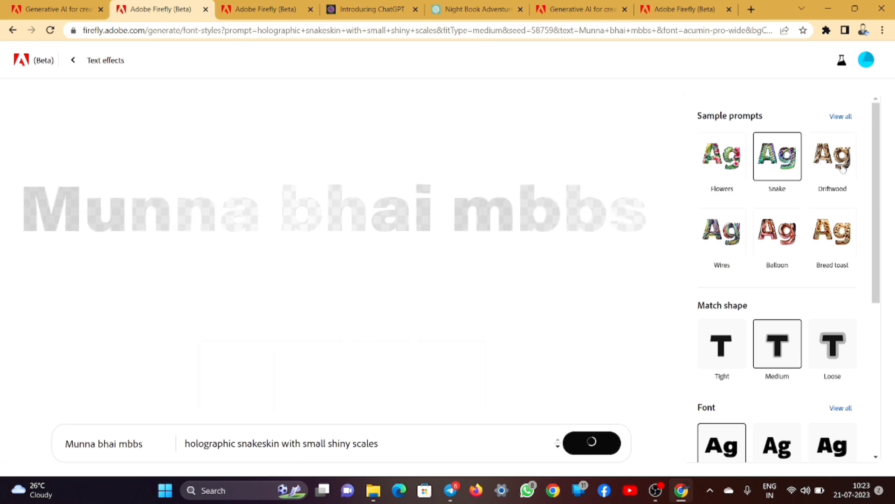
pyautogui.click(822, 169)
pyautogui.click(722, 231)
pyautogui.click(778, 232)
pyautogui.click(833, 232)
# - Switch the lettering font through Source Sans 3 and Alfarn 2, ending on Cooper
pyautogui.scroll(-4, 793, 268)
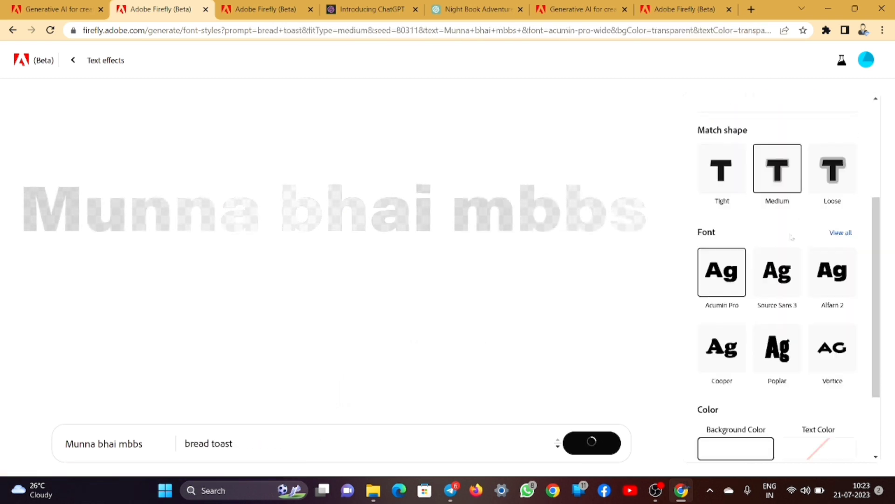
pyautogui.click(793, 270)
pyautogui.click(833, 270)
pyautogui.click(730, 346)
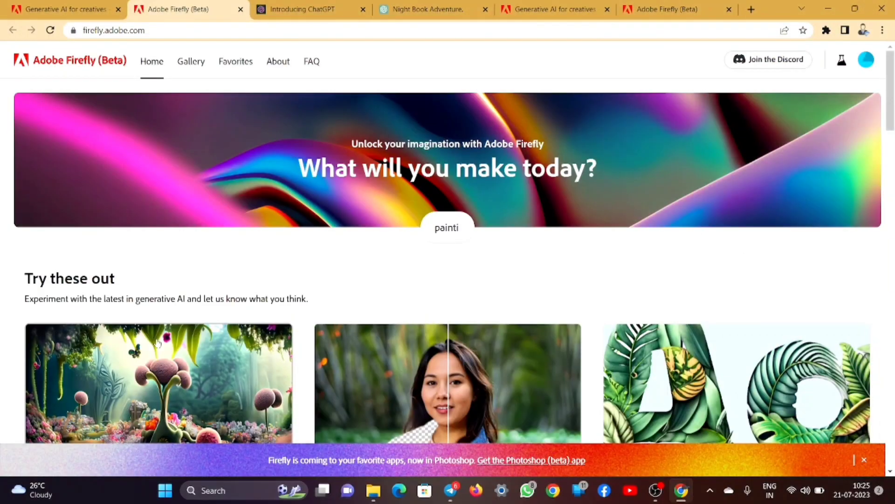
pyautogui.scroll(-6, 359, 338)
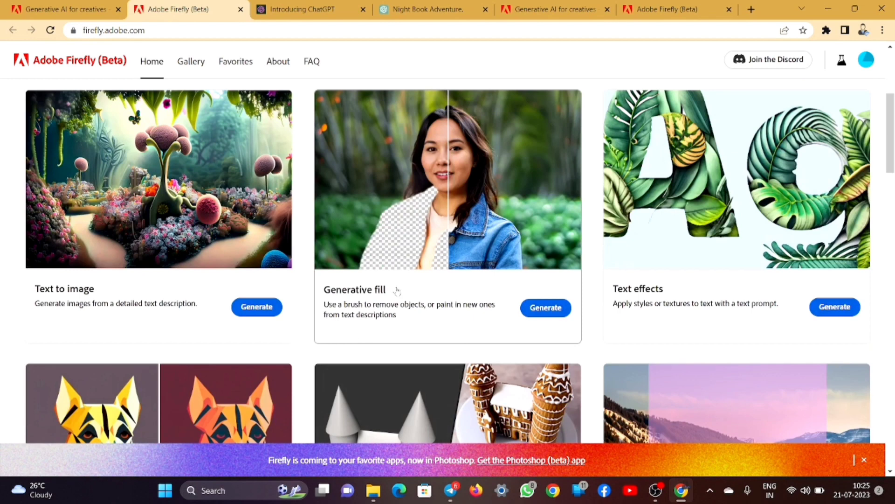
pyautogui.click(545, 308)
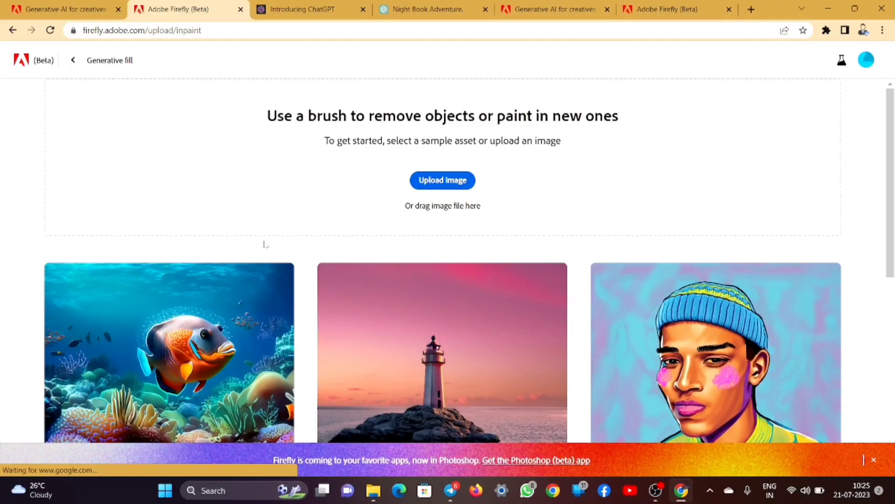
pyautogui.click(443, 180)
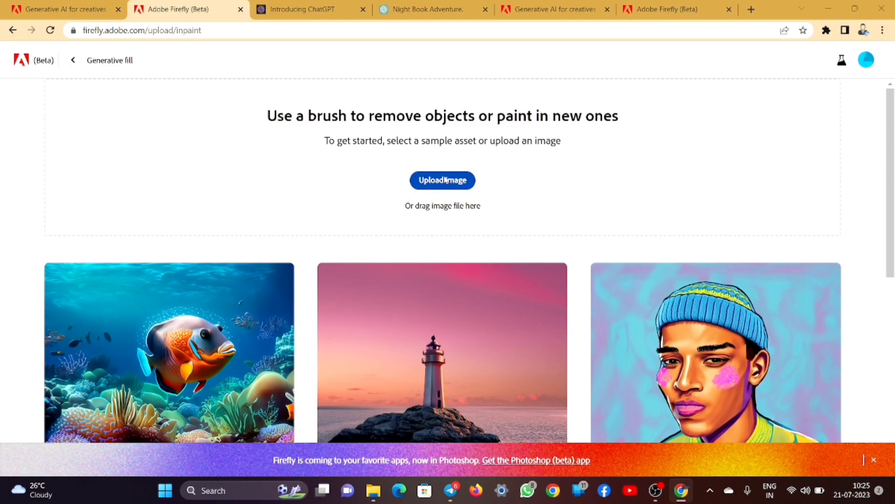
pyautogui.click(237, 122)
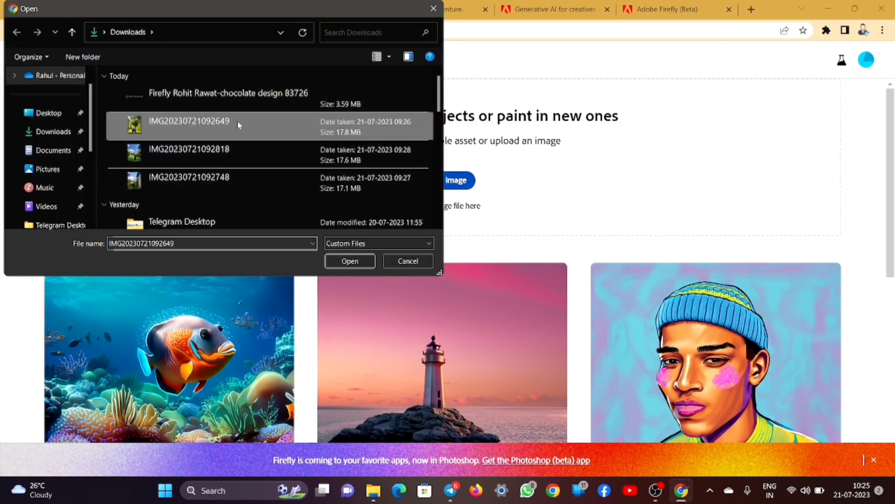
pyautogui.click(349, 263)
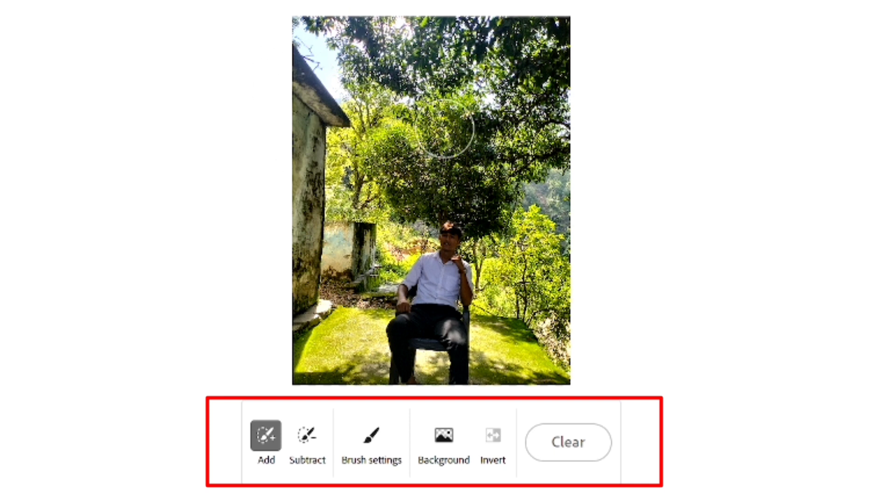
# - Mask the upper trees and erase the mask's left edge
pyautogui.moveTo(472, 87)
pyautogui.mouseDown()
pyautogui.moveTo(385, 128)
pyautogui.moveTo(431, 94)
pyautogui.moveTo(397, 129)
pyautogui.moveTo(521, 83)
pyautogui.moveTo(448, 73)
pyautogui.moveTo(394, 98)
pyautogui.moveTo(417, 110)
pyautogui.moveTo(464, 84)
pyautogui.mouseUp()
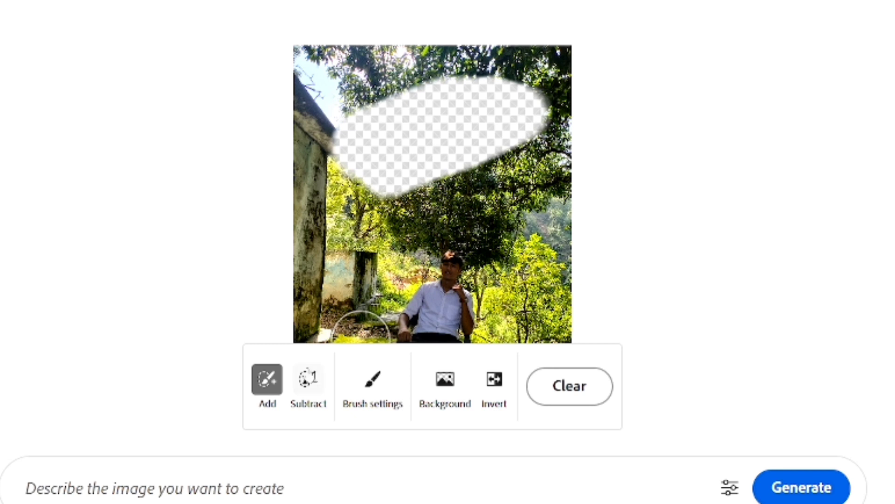
pyautogui.click(308, 378)
pyautogui.moveTo(360, 78)
pyautogui.mouseDown()
pyautogui.moveTo(334, 160)
pyautogui.moveTo(440, 196)
pyautogui.moveTo(523, 154)
pyautogui.moveTo(496, 50)
pyautogui.moveTo(401, 136)
pyautogui.moveTo(550, 80)
pyautogui.moveTo(387, 136)
pyautogui.mouseUp()
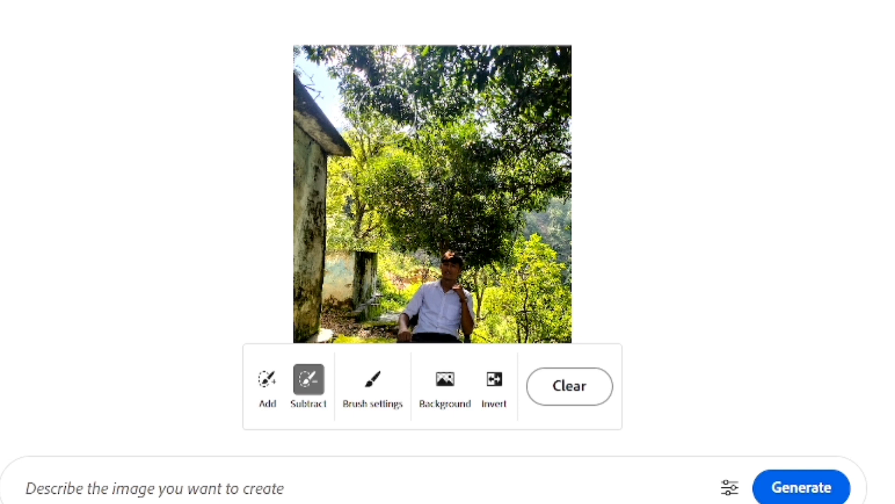
pyautogui.click(266, 379)
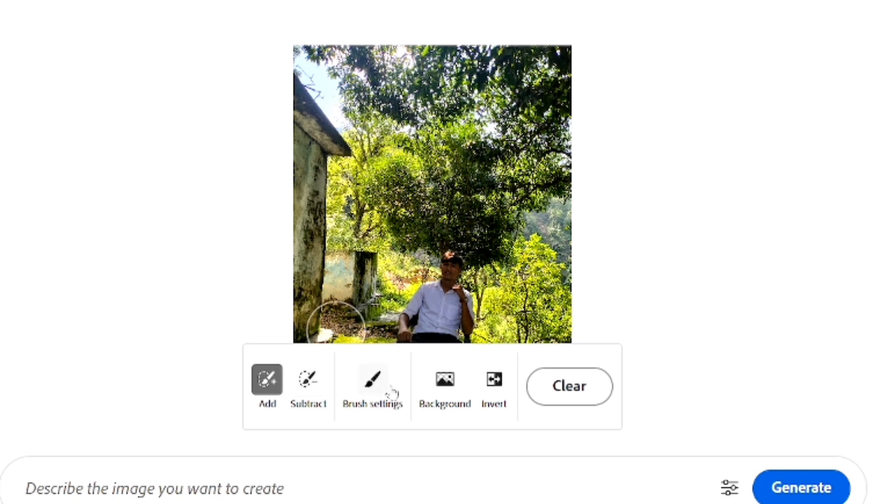
# - Set the brush to size 49% and hardness 95%, then mask the treetops
pyautogui.click(355, 383)
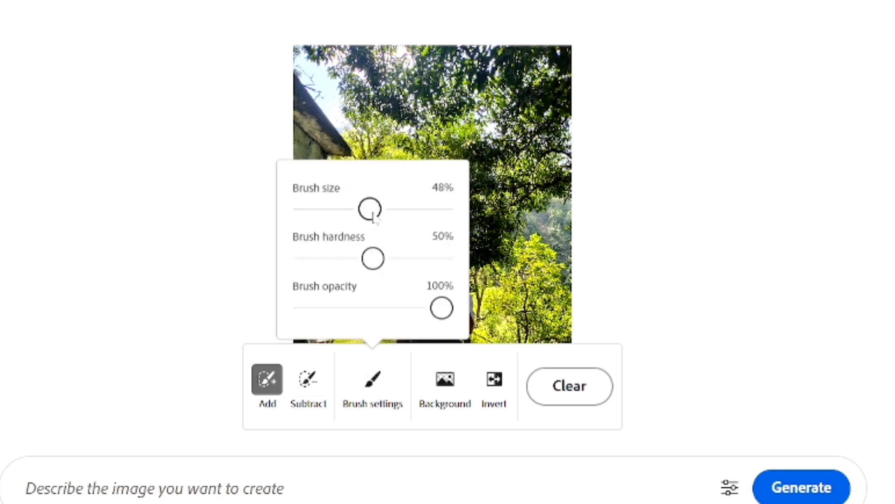
pyautogui.moveTo(423, 217); pyautogui.dragTo(479, 220)
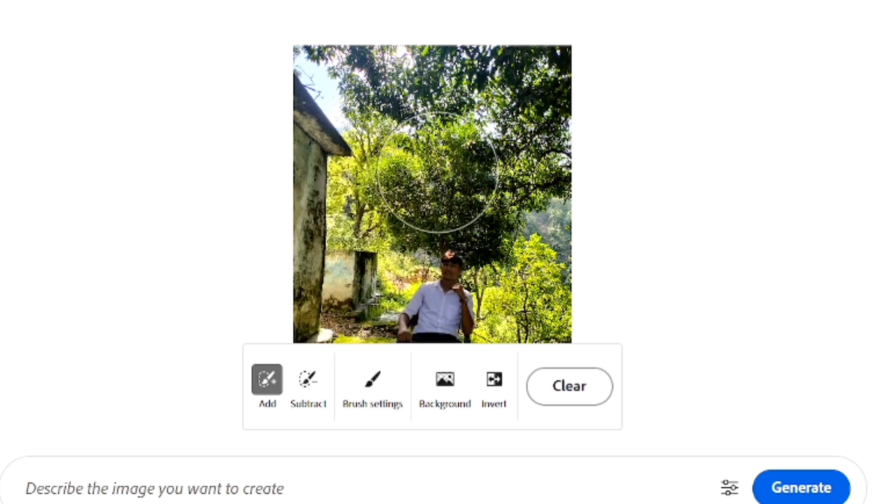
pyautogui.click(379, 381)
pyautogui.click(370, 211)
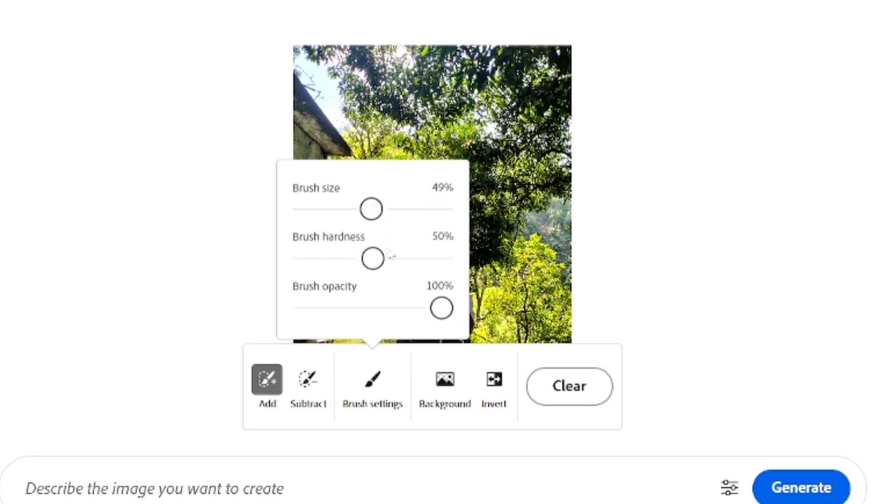
pyautogui.moveTo(373, 259); pyautogui.dragTo(445, 258)
pyautogui.moveTo(457, 159)
pyautogui.mouseDown()
pyautogui.moveTo(372, 177)
pyautogui.moveTo(373, 201)
pyautogui.moveTo(419, 207)
pyautogui.moveTo(536, 167)
pyautogui.mouseUp()
# - Lower brush hardness to 31% and opacity to 52%, then mask the foliage and roof
pyautogui.click(392, 387)
pyautogui.moveTo(350, 258); pyautogui.dragTo(346, 258)
pyautogui.moveTo(512, 45)
pyautogui.mouseDown()
pyautogui.moveTo(399, 116)
pyautogui.moveTo(550, 80)
pyautogui.moveTo(471, 107)
pyautogui.mouseUp()
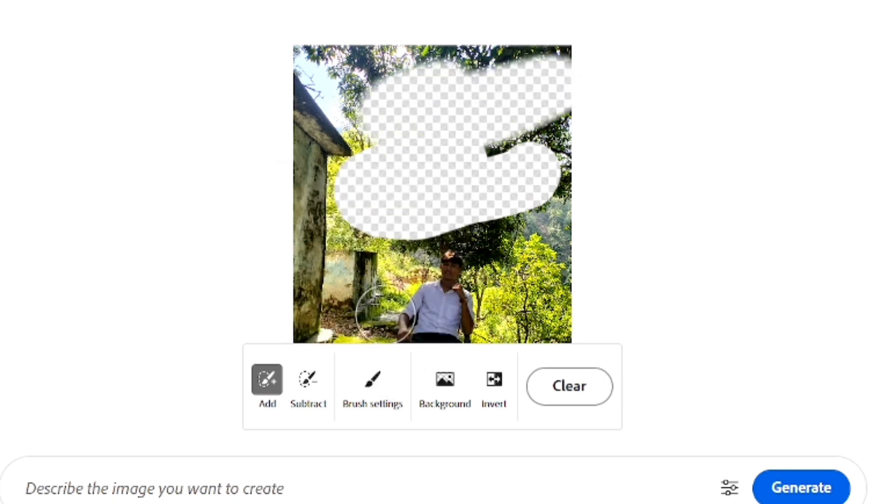
pyautogui.click(375, 385)
pyautogui.click(399, 308)
pyautogui.moveTo(399, 308); pyautogui.dragTo(373, 306)
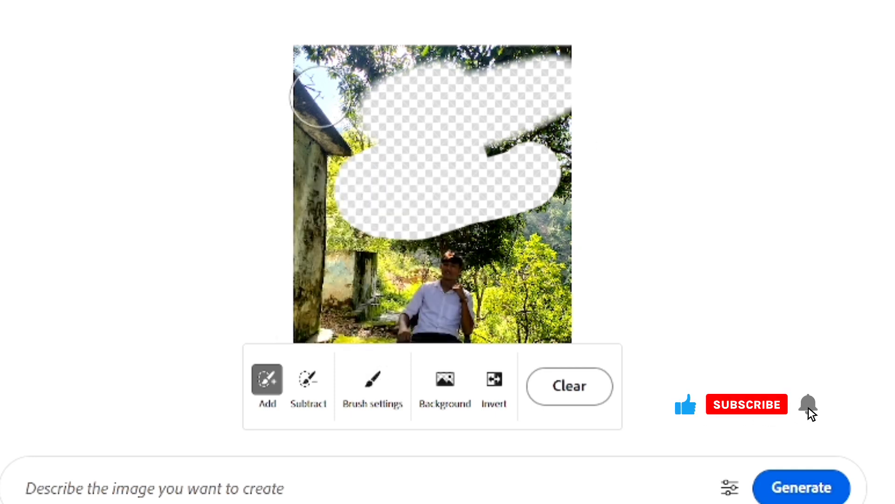
pyautogui.moveTo(360, 127)
pyautogui.mouseDown()
pyautogui.moveTo(369, 87)
pyautogui.moveTo(339, 113)
pyautogui.moveTo(402, 119)
pyautogui.moveTo(445, 81)
pyautogui.moveTo(437, 64)
pyautogui.moveTo(328, 86)
pyautogui.moveTo(313, 112)
pyautogui.mouseUp()
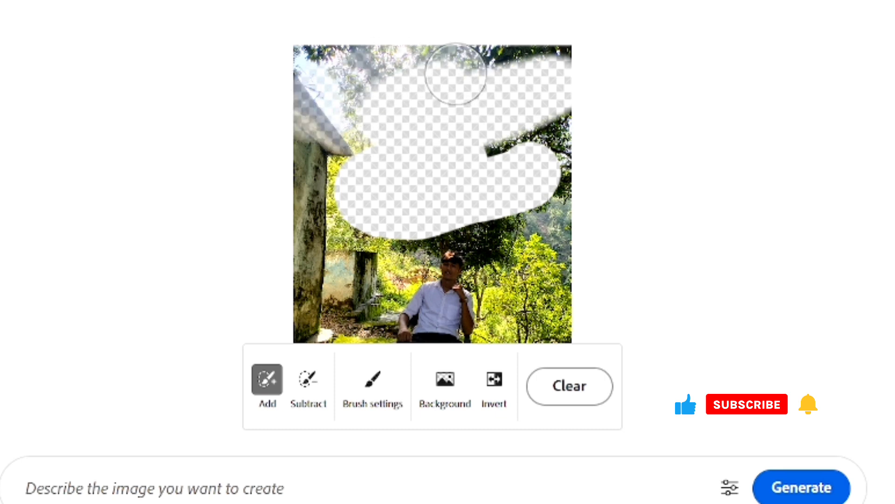
pyautogui.moveTo(442, 62)
pyautogui.mouseDown()
pyautogui.moveTo(294, 104)
pyautogui.moveTo(427, 100)
pyautogui.mouseUp()
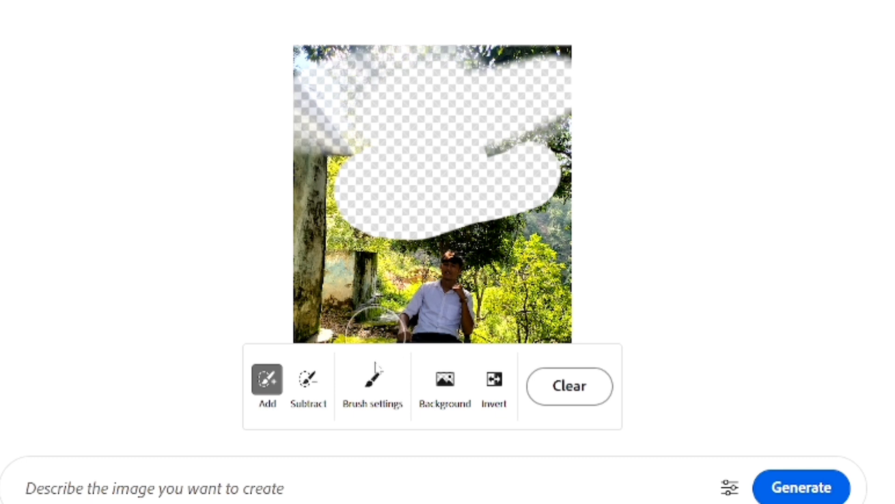
# - Raise brush opacity to 100% and mask the entire background, keeping only the man
pyautogui.click(373, 379)
pyautogui.moveTo(405, 309); pyautogui.dragTo(512, 304)
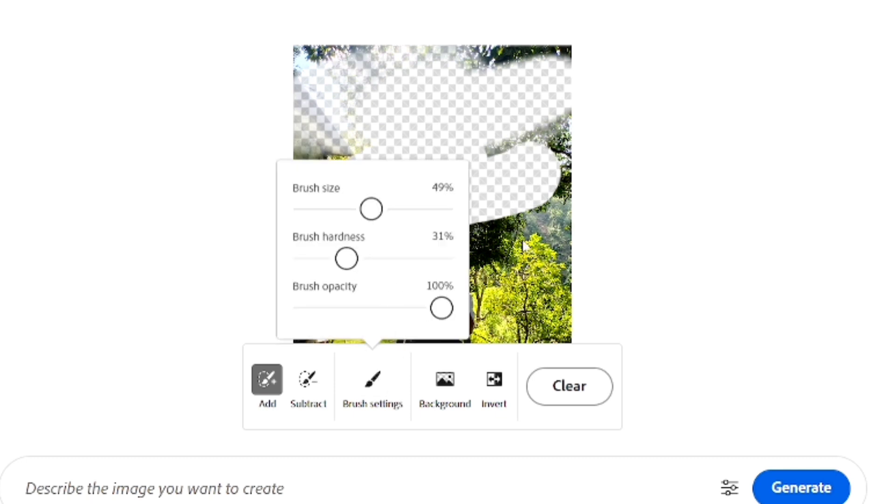
pyautogui.click(445, 379)
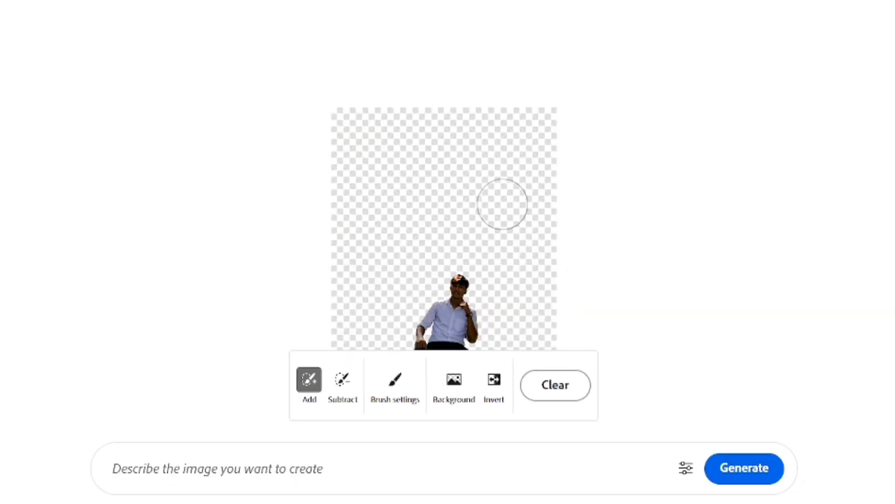
pyautogui.scroll(4, 449, 298)
pyautogui.scroll(-8, 450, 290)
pyautogui.scroll(2, 453, 284)
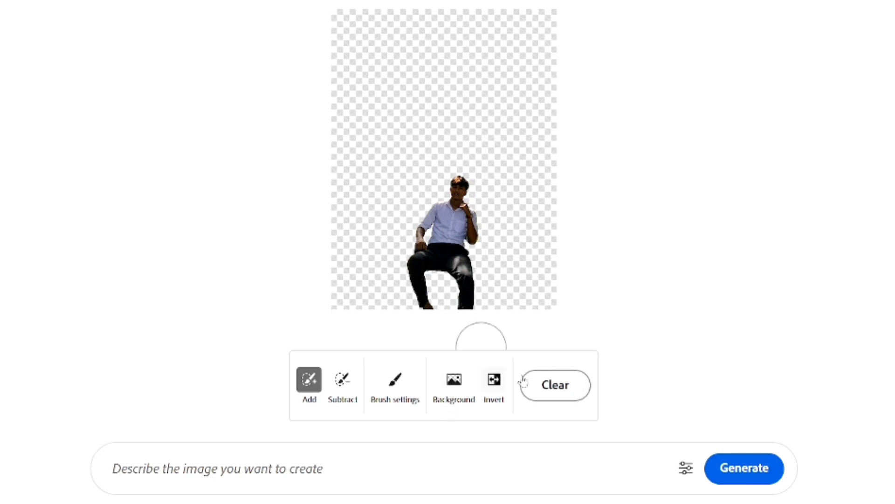
# - Clear the mask, paint and invert a trial tree mask, then clear everything again
pyautogui.click(537, 387)
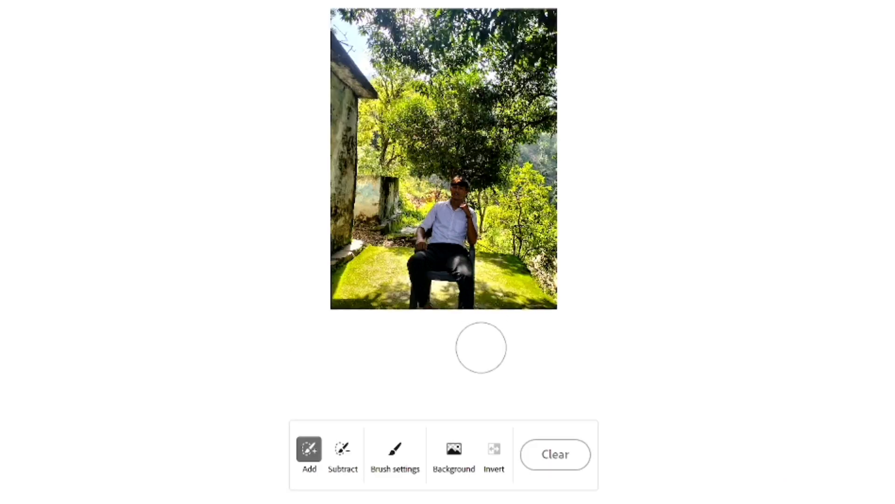
pyautogui.moveTo(475, 82)
pyautogui.mouseDown()
pyautogui.moveTo(373, 84)
pyautogui.moveTo(373, 107)
pyautogui.moveTo(485, 105)
pyautogui.mouseUp()
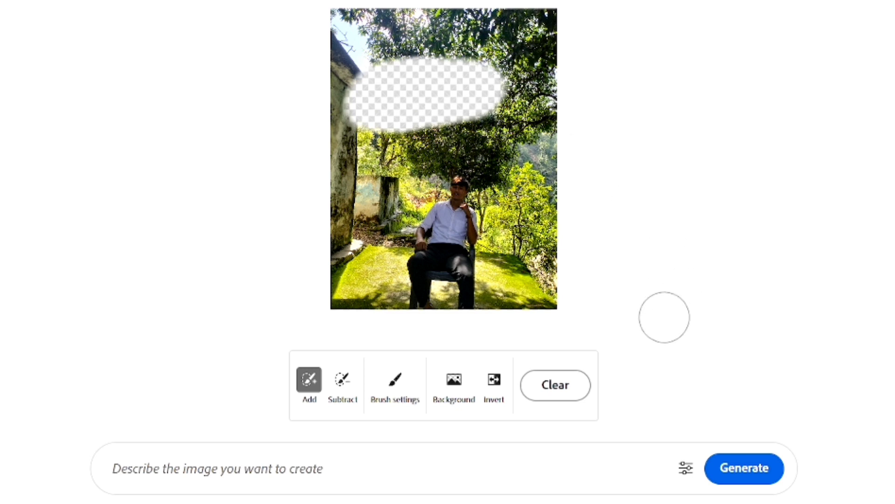
pyautogui.click(494, 381)
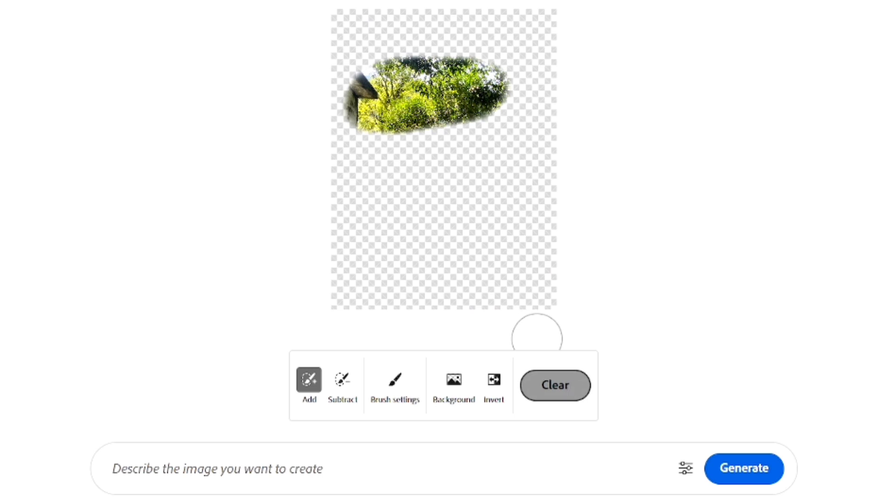
pyautogui.click(574, 388)
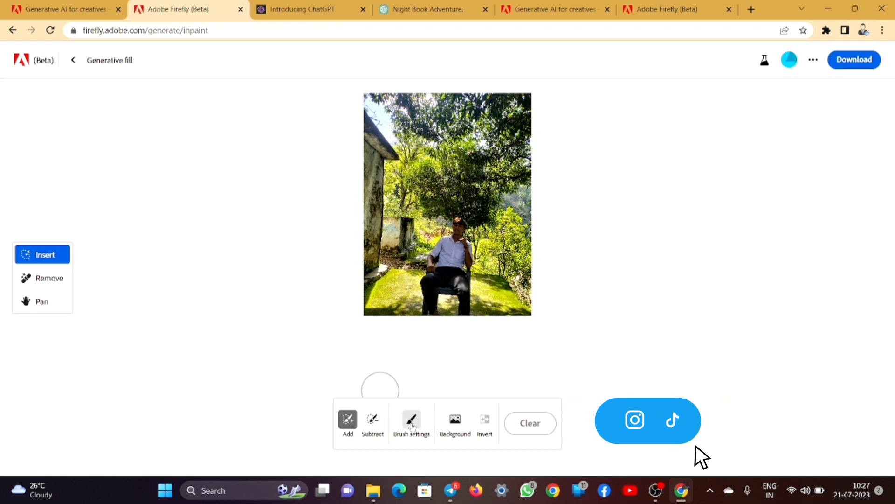
pyautogui.scroll(5, 455, 288)
# - Mask the grass left of the chair and generate a 'laying dog' fill there
pyautogui.scroll(4, 455, 287)
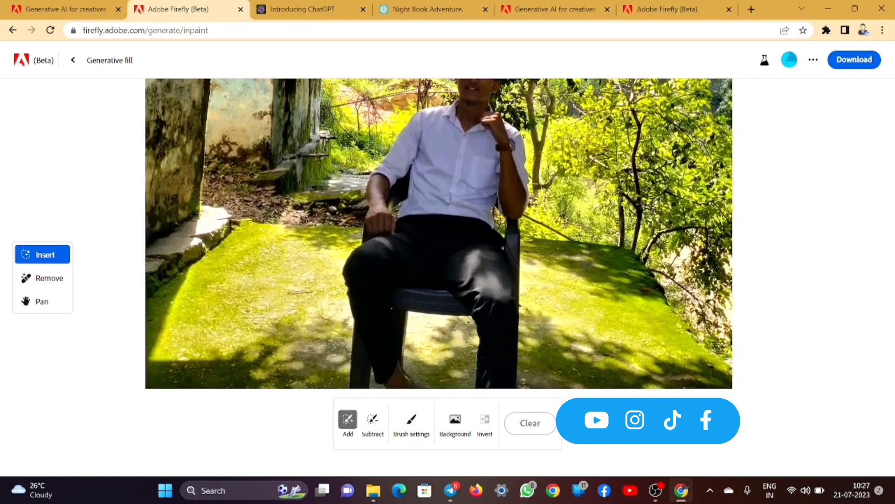
pyautogui.moveTo(284, 250)
pyautogui.mouseDown()
pyautogui.moveTo(252, 313)
pyautogui.moveTo(277, 315)
pyautogui.moveTo(299, 294)
pyautogui.moveTo(293, 246)
pyautogui.moveTo(264, 302)
pyautogui.moveTo(281, 290)
pyautogui.moveTo(297, 259)
pyautogui.moveTo(266, 252)
pyautogui.moveTo(257, 279)
pyautogui.mouseUp()
pyautogui.moveTo(245, 310)
pyautogui.mouseDown()
pyautogui.moveTo(250, 260)
pyautogui.moveTo(274, 245)
pyautogui.moveTo(287, 251)
pyautogui.moveTo(303, 285)
pyautogui.moveTo(296, 313)
pyautogui.moveTo(260, 330)
pyautogui.moveTo(244, 309)
pyautogui.moveTo(239, 331)
pyautogui.moveTo(263, 331)
pyautogui.moveTo(277, 304)
pyautogui.moveTo(271, 338)
pyautogui.moveTo(286, 326)
pyautogui.mouseUp()
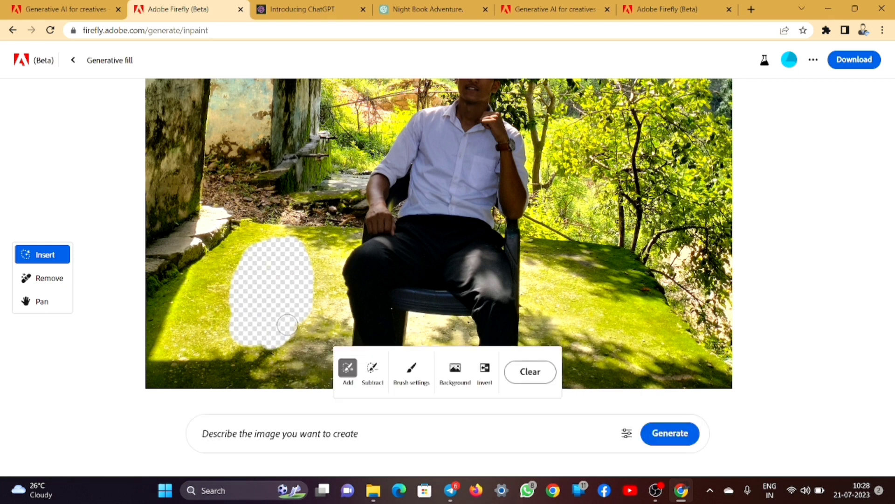
pyautogui.click(280, 434)
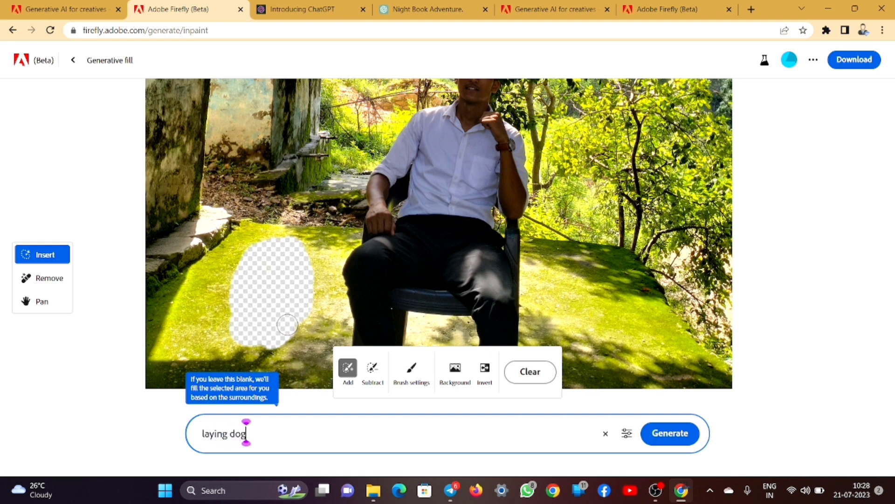
pyautogui.press('Return')
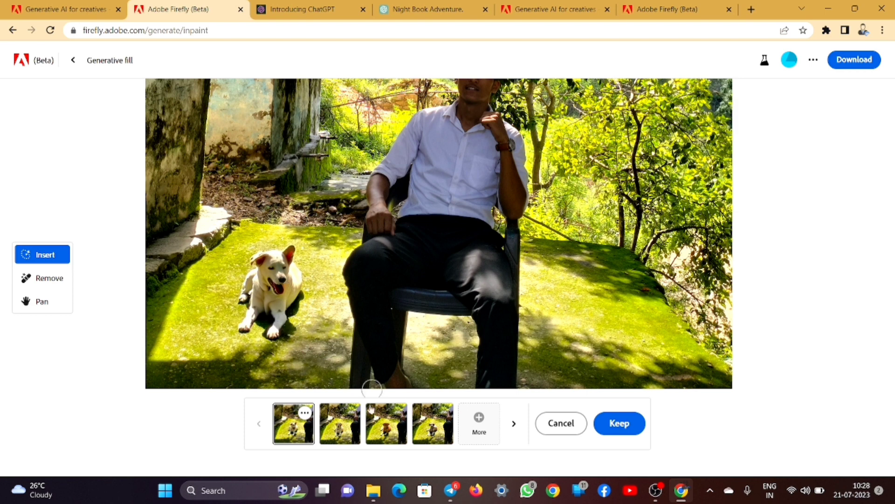
# - Compare the four generated dog variations in the photo
pyautogui.click(340, 427)
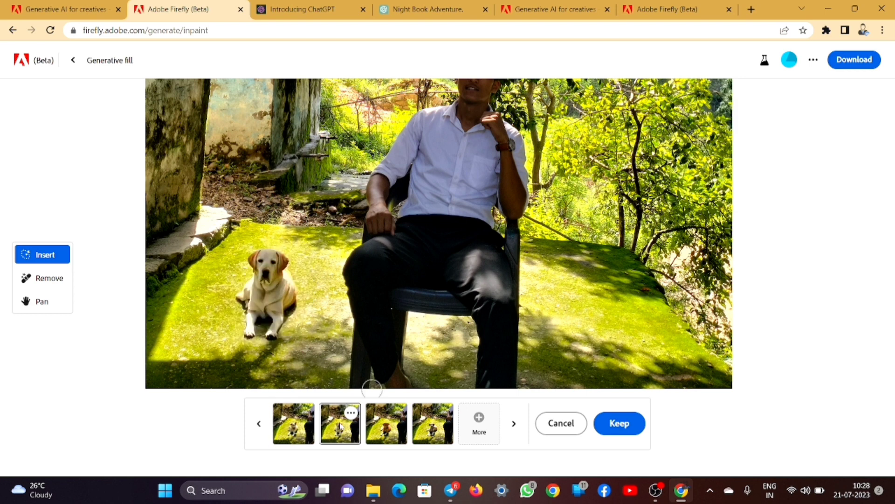
pyautogui.click(387, 428)
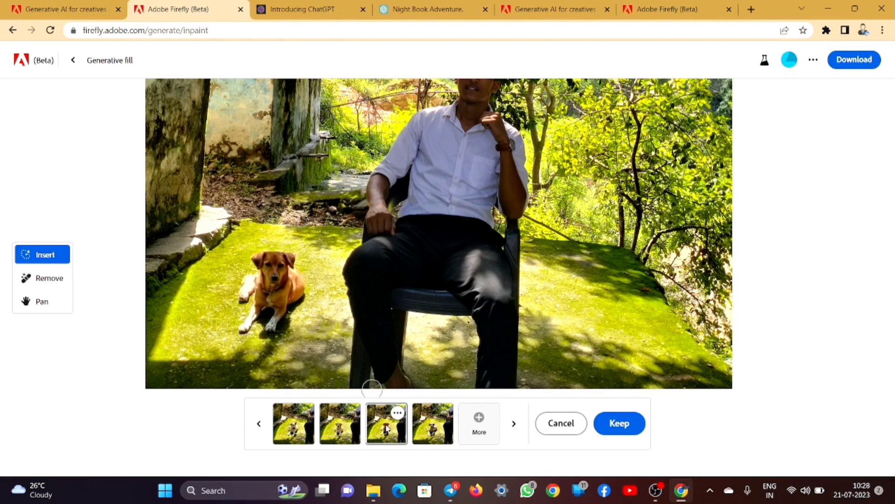
pyautogui.click(428, 432)
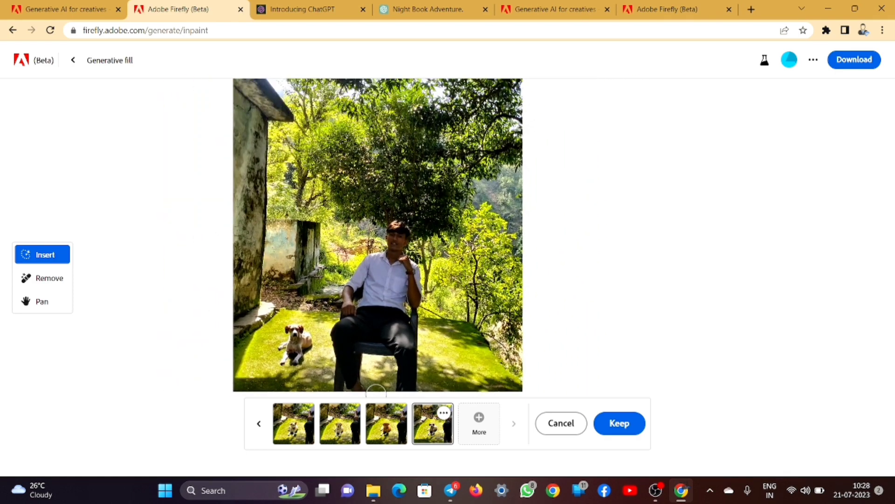
pyautogui.click(293, 427)
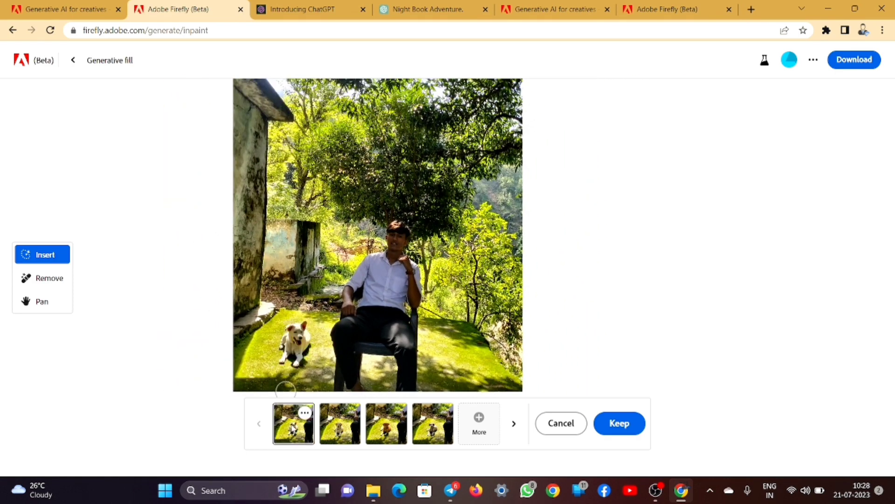
pyautogui.click(340, 427)
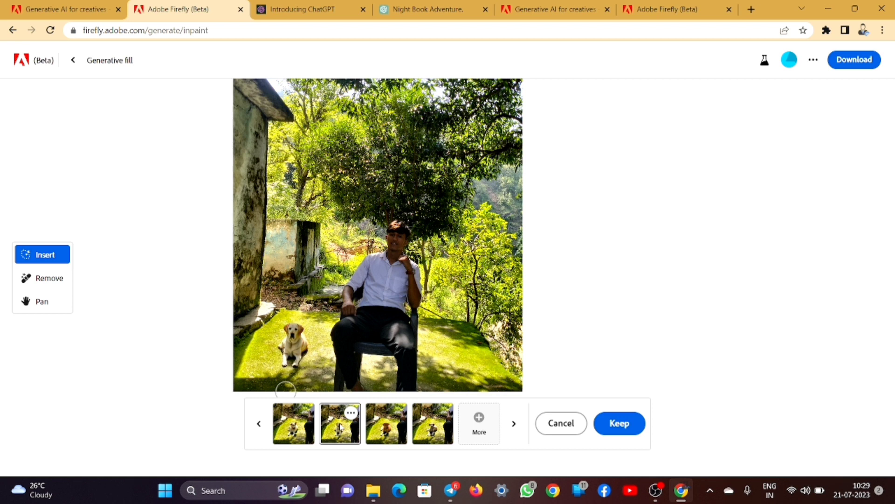
pyautogui.click(385, 427)
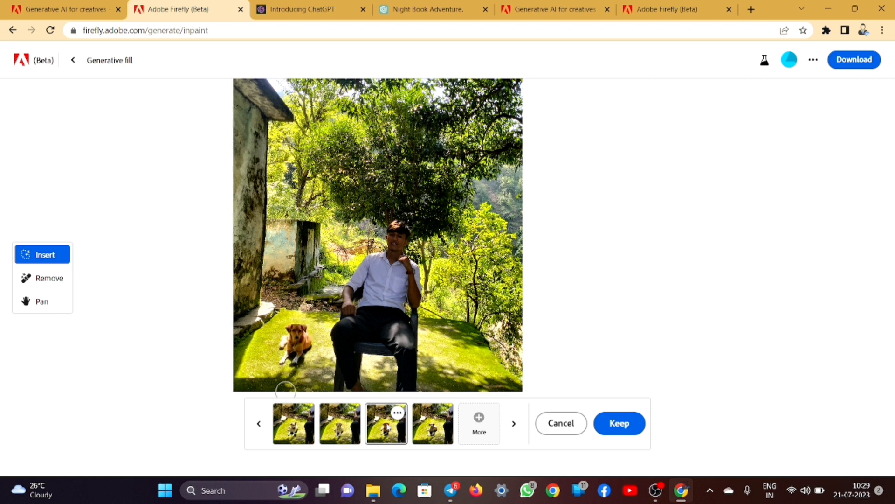
pyautogui.click(430, 432)
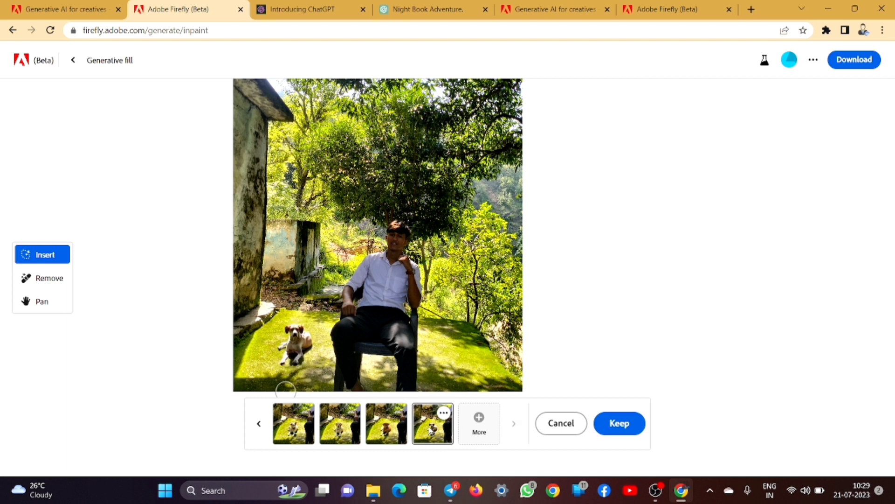
# - Generate a fresh batch of dogs and preview through to the fourth, a pale tan dog
pyautogui.click(483, 421)
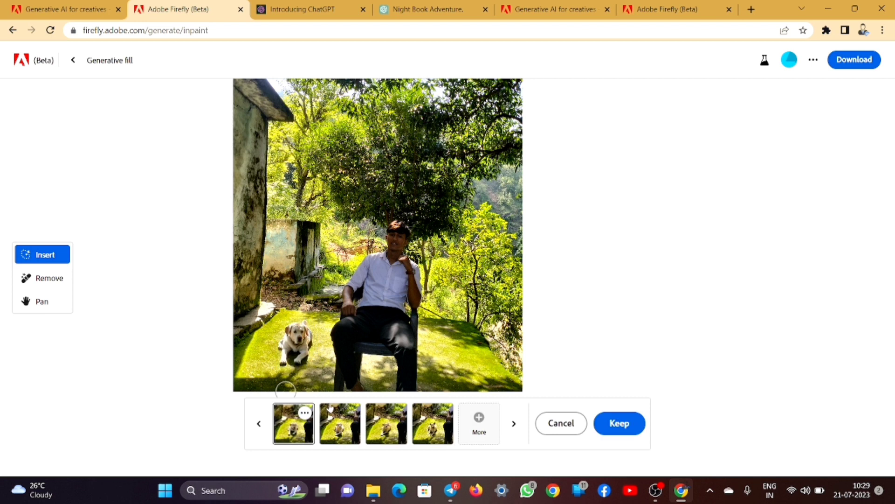
pyautogui.click(340, 428)
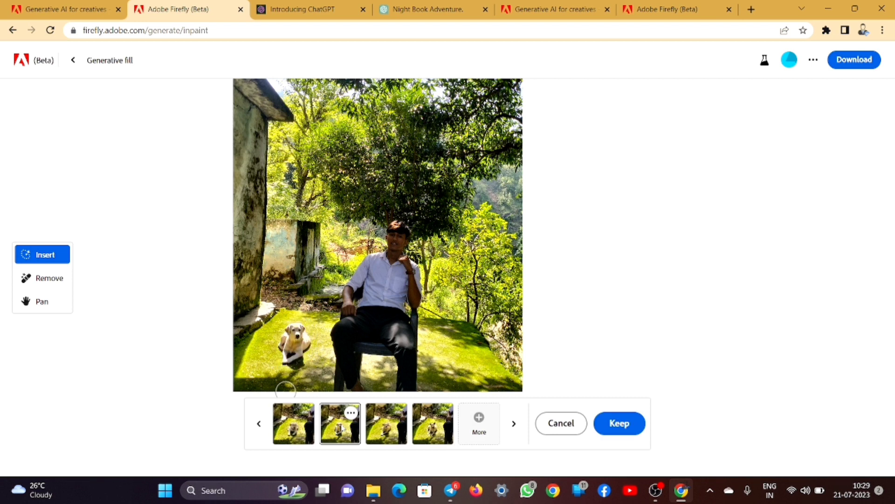
pyautogui.click(388, 430)
pyautogui.click(426, 427)
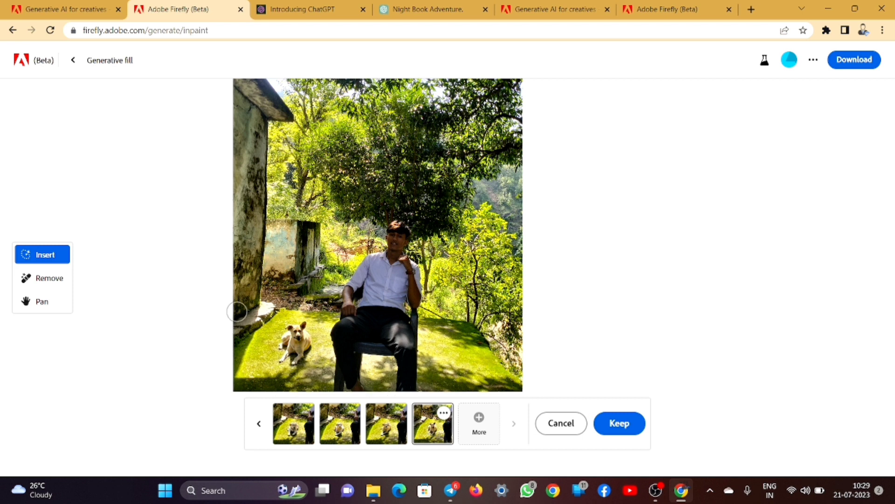
# - Keep the tan dog and mask a grass patch right of the chair
pyautogui.click(625, 424)
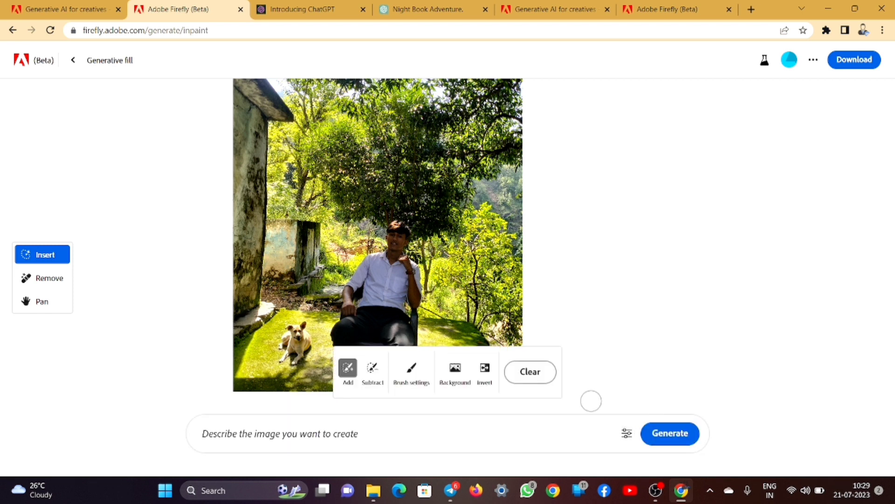
pyautogui.scroll(5, 443, 333)
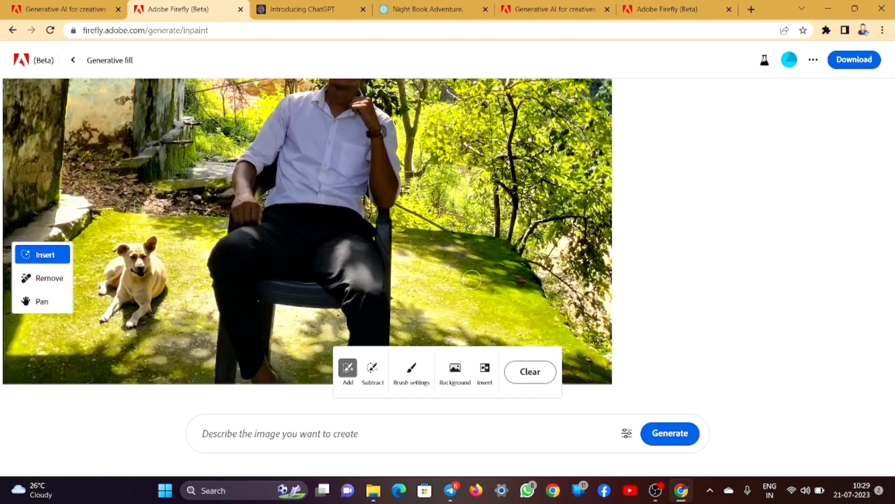
pyautogui.moveTo(471, 280)
pyautogui.mouseDown()
pyautogui.moveTo(453, 302)
pyautogui.moveTo(488, 312)
pyautogui.moveTo(474, 267)
pyautogui.mouseUp()
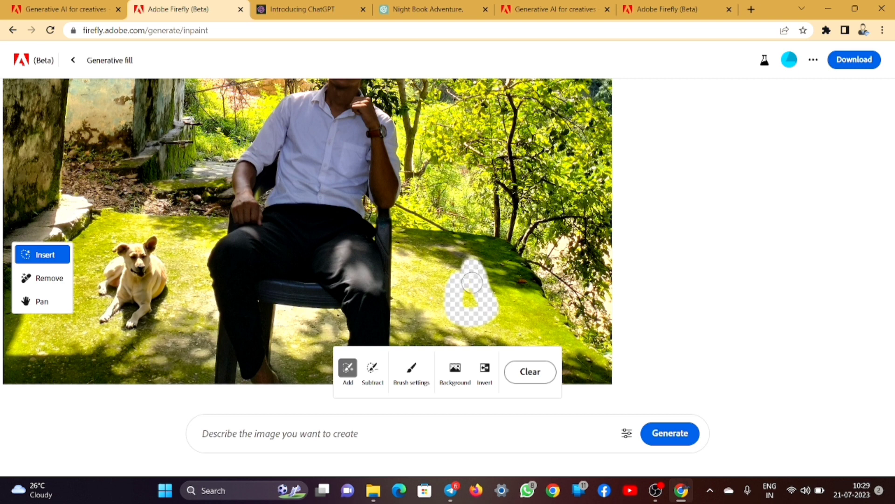
pyautogui.moveTo(450, 294); pyautogui.dragTo(475, 287)
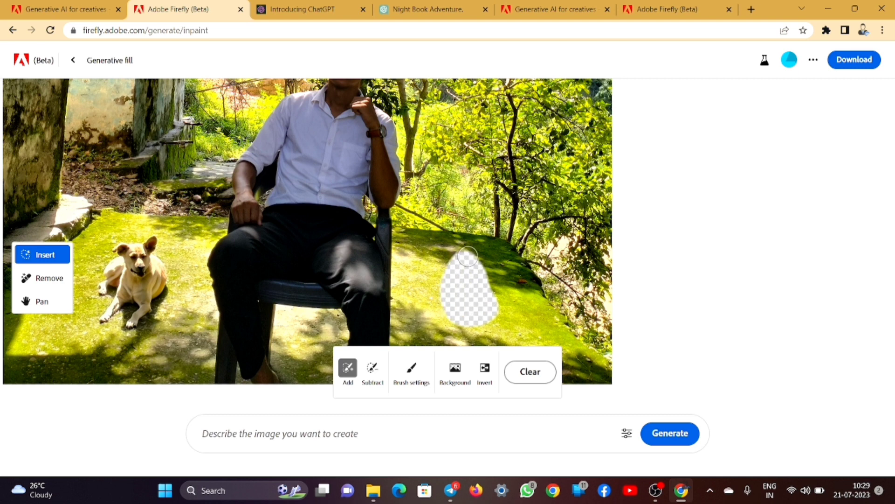
# - Generate 'a laying dog' in the new masked patch
pyautogui.click(284, 434)
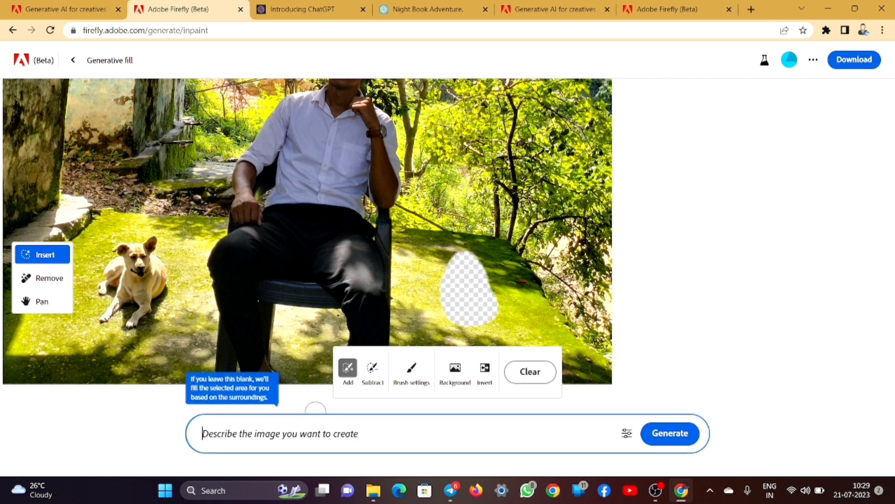
pyautogui.write('a laying dog')
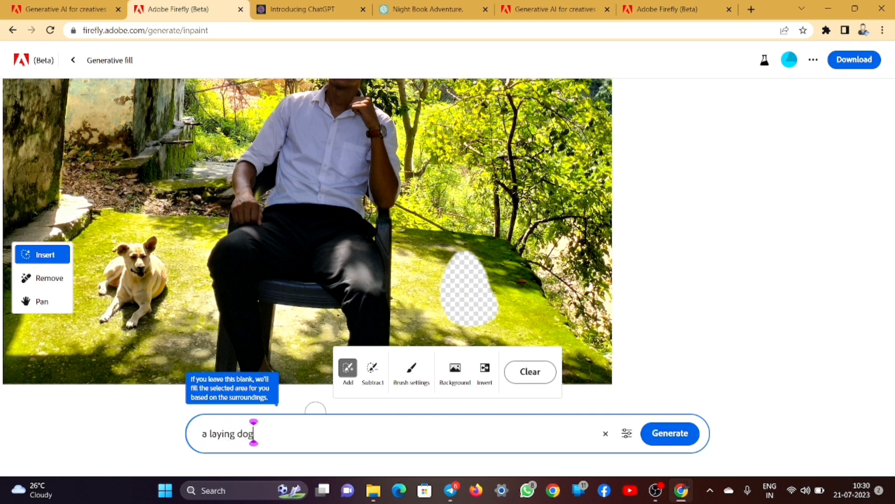
pyautogui.press('Return')
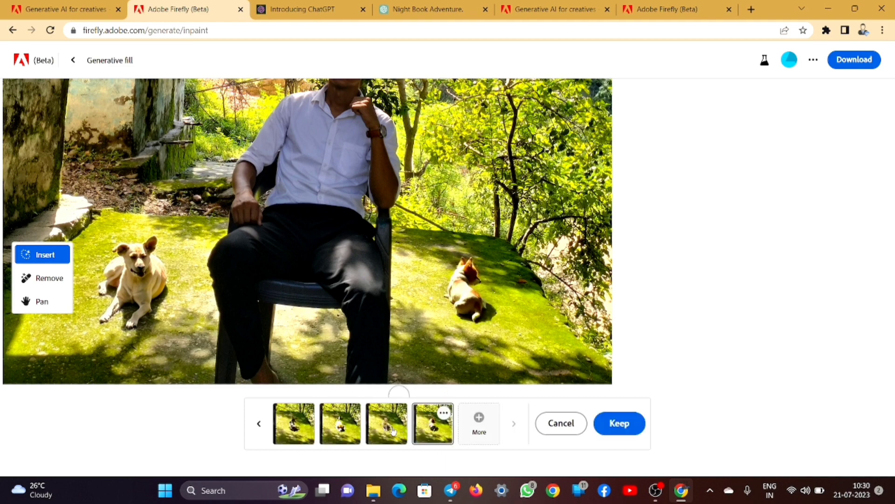
# - Preview the third dog variation and keep it in the photo
pyautogui.click(394, 430)
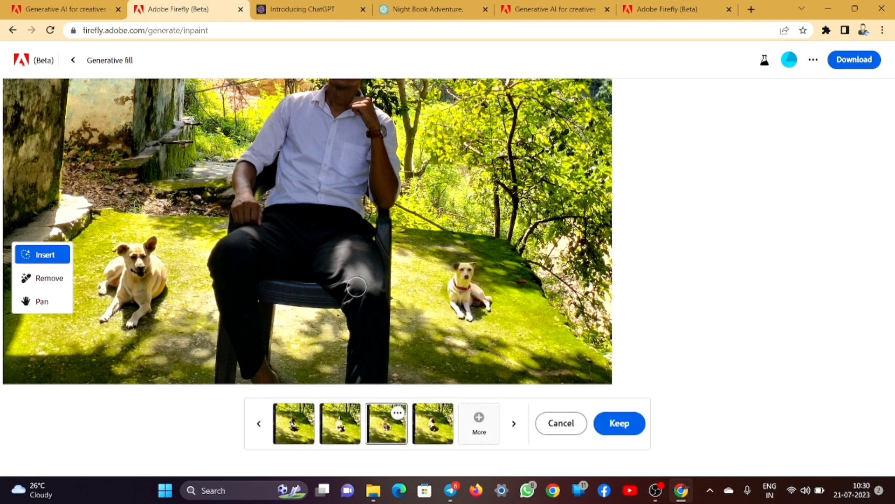
pyautogui.scroll(5, 503, 289)
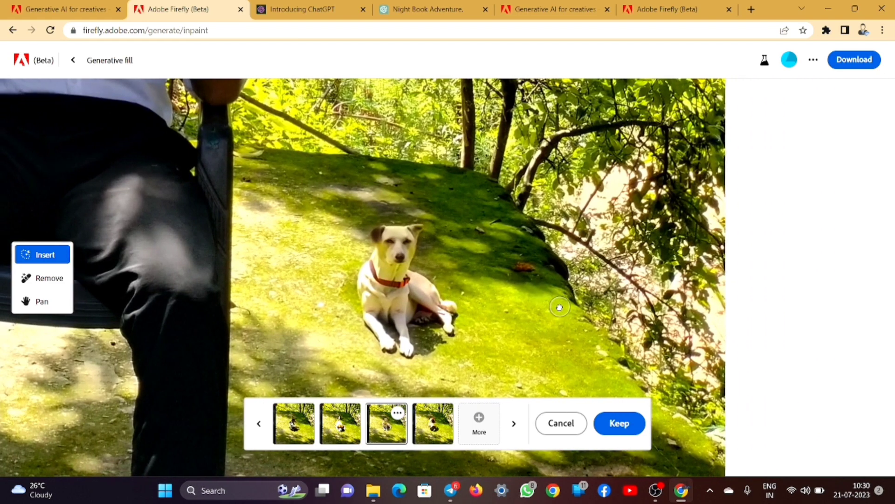
pyautogui.scroll(1, 373, 268)
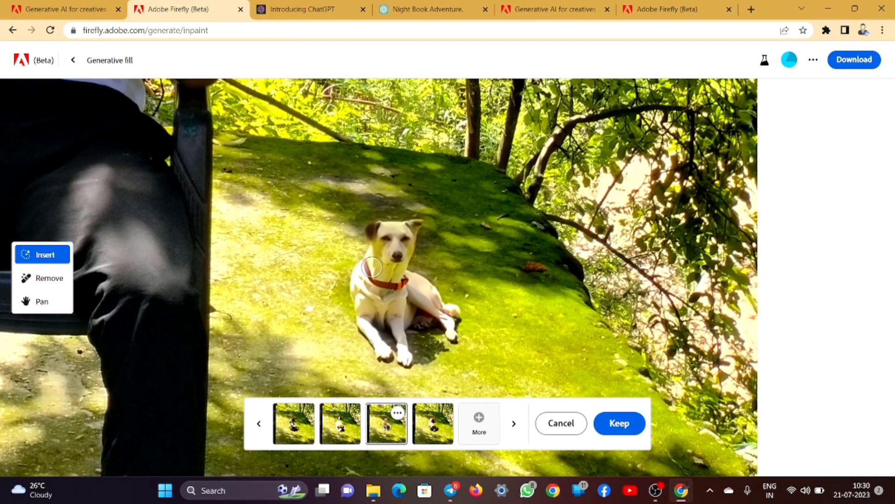
pyautogui.scroll(-5, 373, 268)
pyautogui.scroll(-3, 287, 202)
pyautogui.scroll(2, 287, 202)
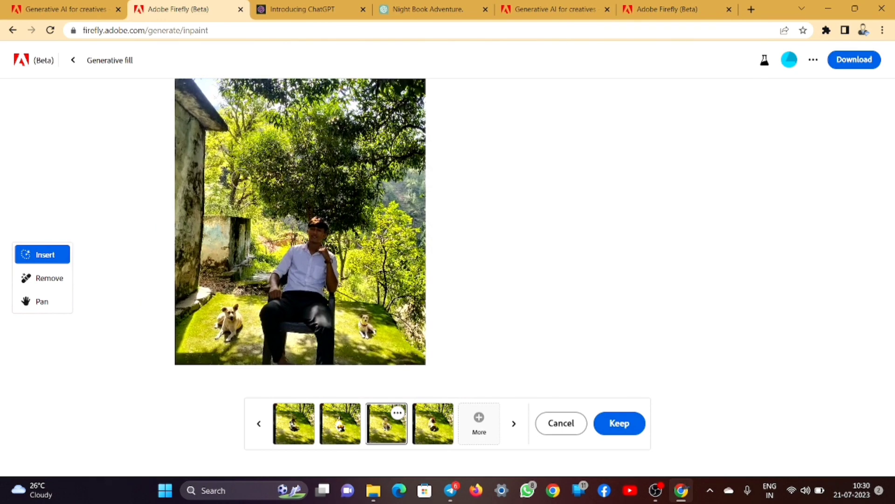
pyautogui.click(600, 418)
# - Paint and clear a test mask over the trees, then return to the upload page
pyautogui.moveTo(308, 148); pyautogui.dragTo(223, 182)
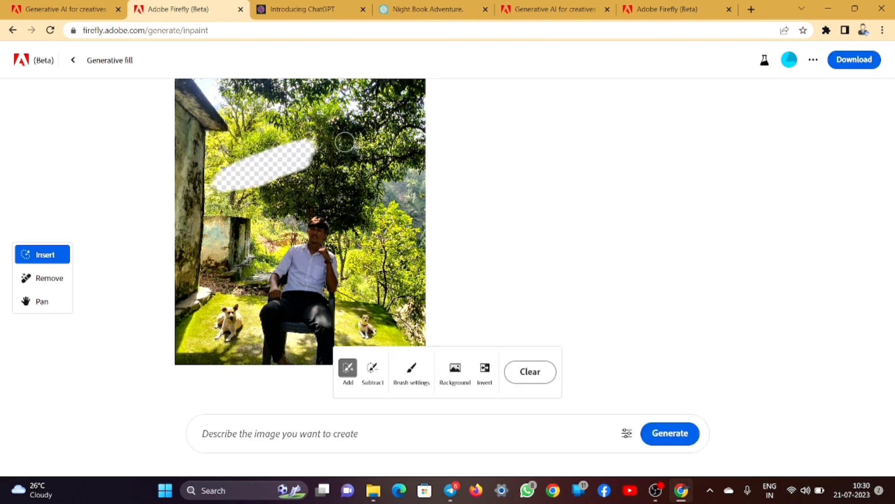
pyautogui.click(544, 372)
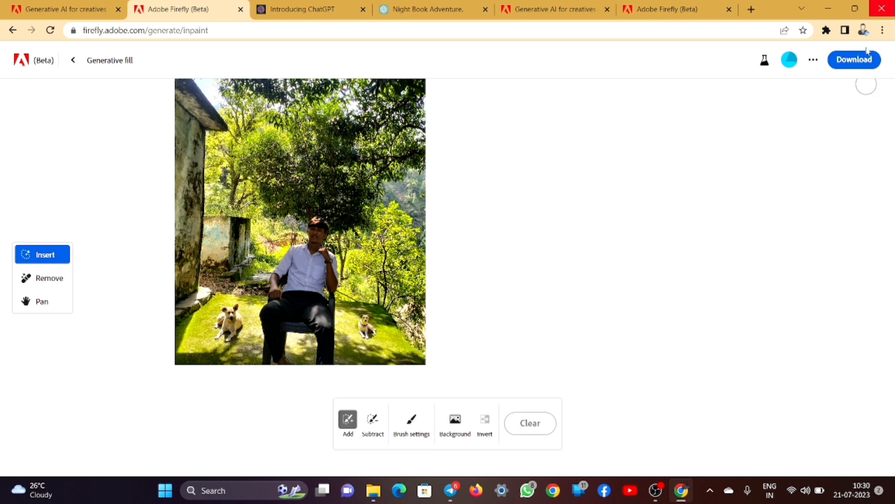
pyautogui.click(856, 60)
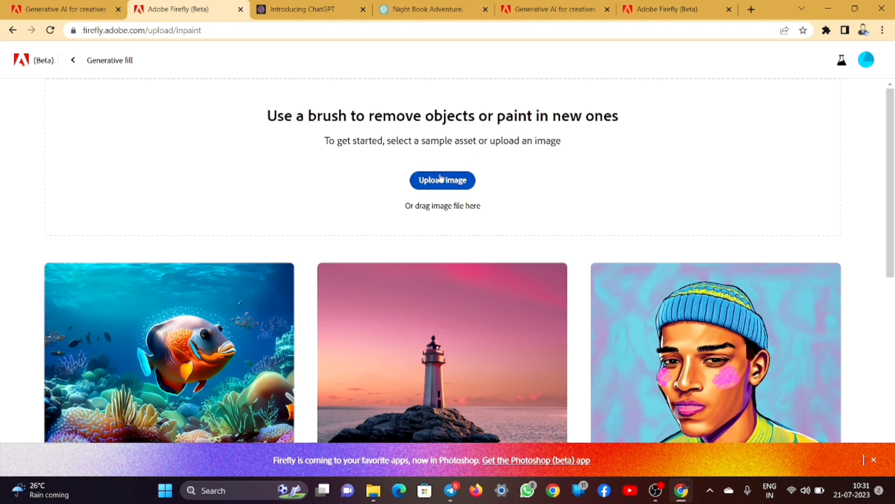
pyautogui.click(442, 176)
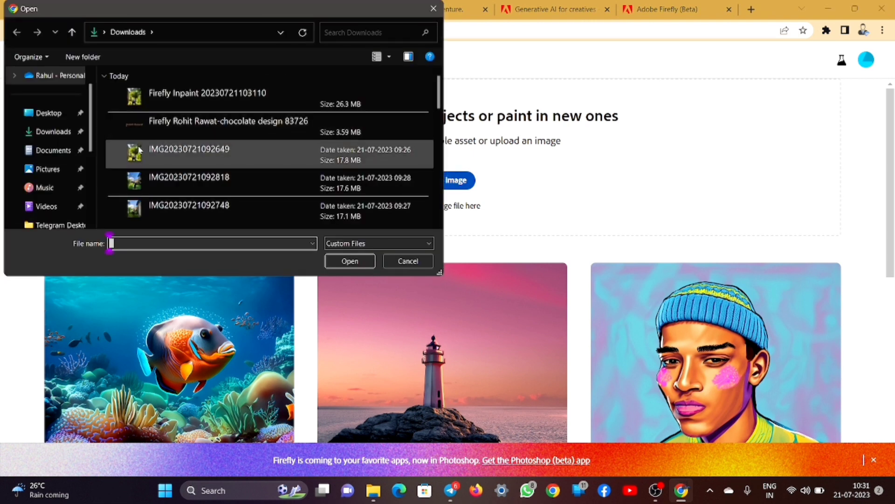
pyautogui.click(222, 180)
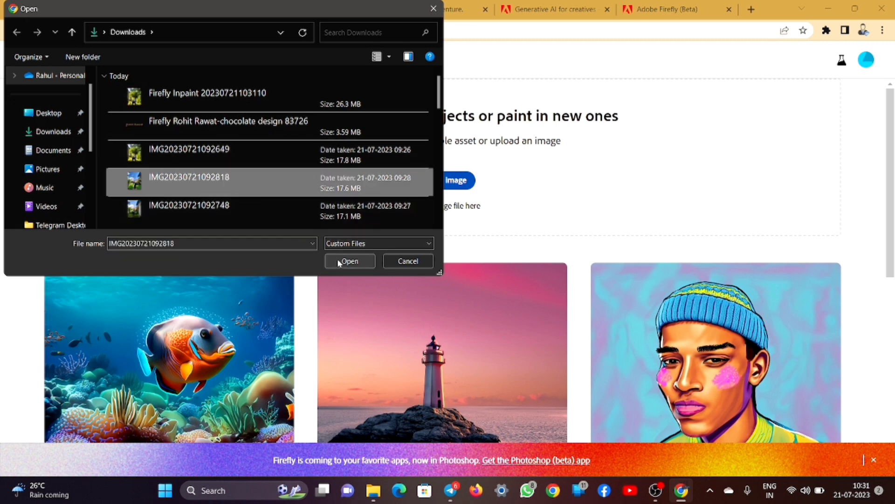
pyautogui.click(340, 260)
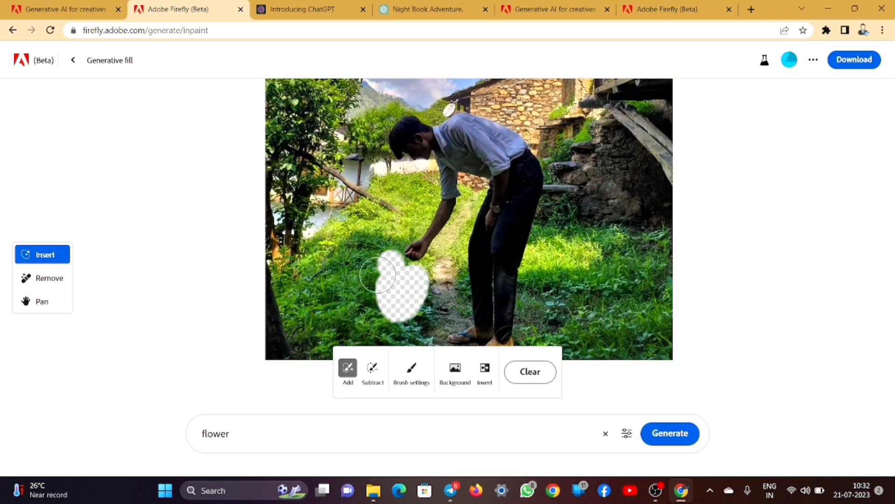
# - Mask the grass beside the man's hand and describe flowers to generate
pyautogui.moveTo(383, 276)
pyautogui.mouseDown()
pyautogui.moveTo(375, 338)
pyautogui.moveTo(409, 345)
pyautogui.moveTo(407, 321)
pyautogui.moveTo(396, 345)
pyautogui.mouseUp()
pyautogui.click(319, 429)
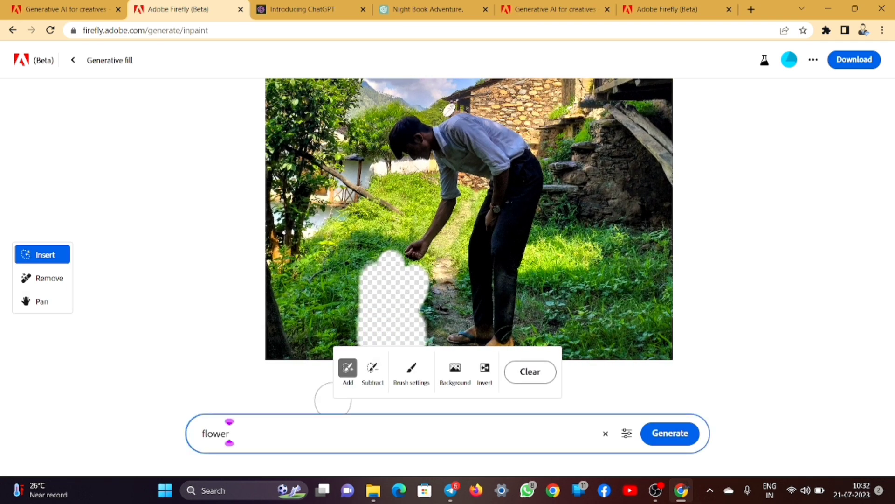
pyautogui.write('bu')
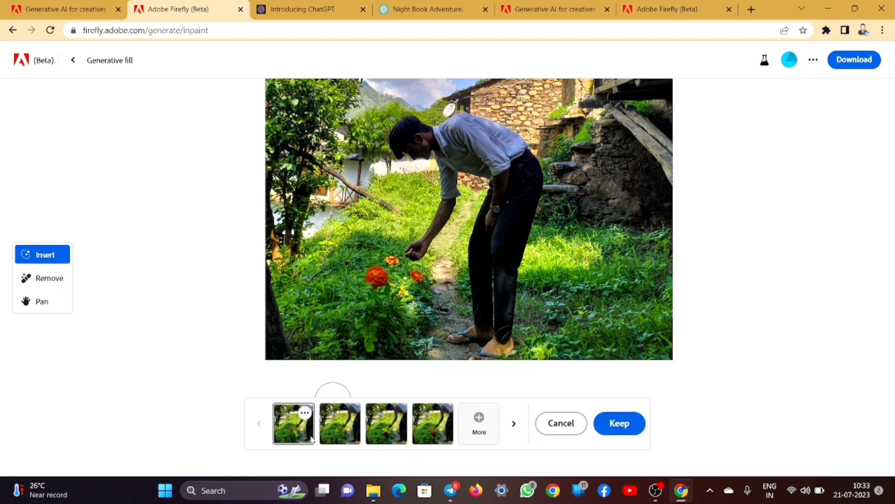
# - Compare the yellow, rose and ribboned variations, settling on the orange-red marigolds
pyautogui.click(345, 434)
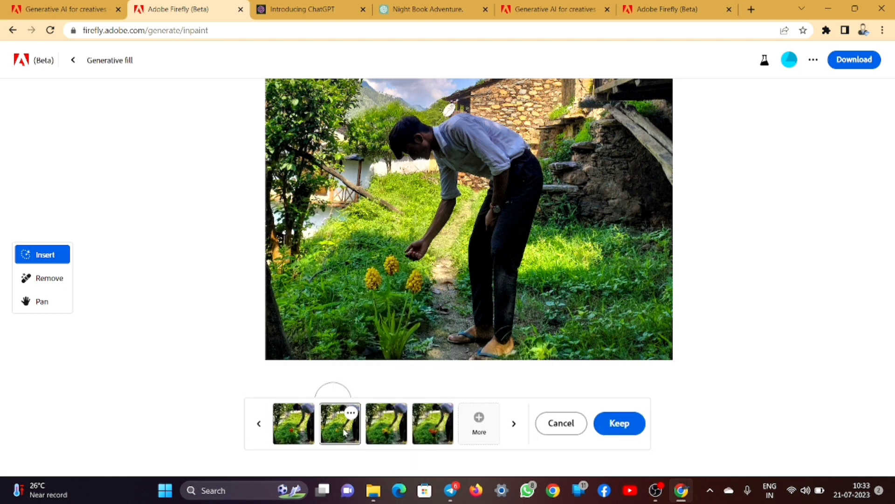
pyautogui.click(388, 425)
pyautogui.click(423, 428)
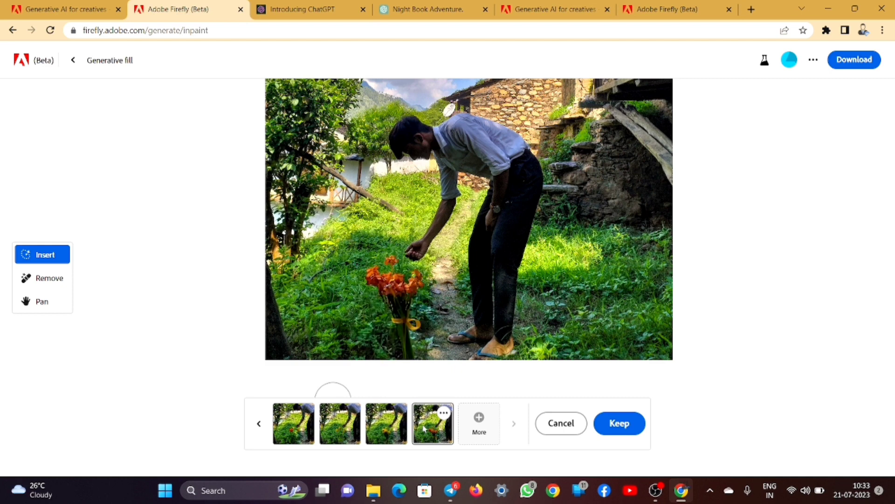
pyautogui.click(292, 429)
pyautogui.scroll(3, 389, 307)
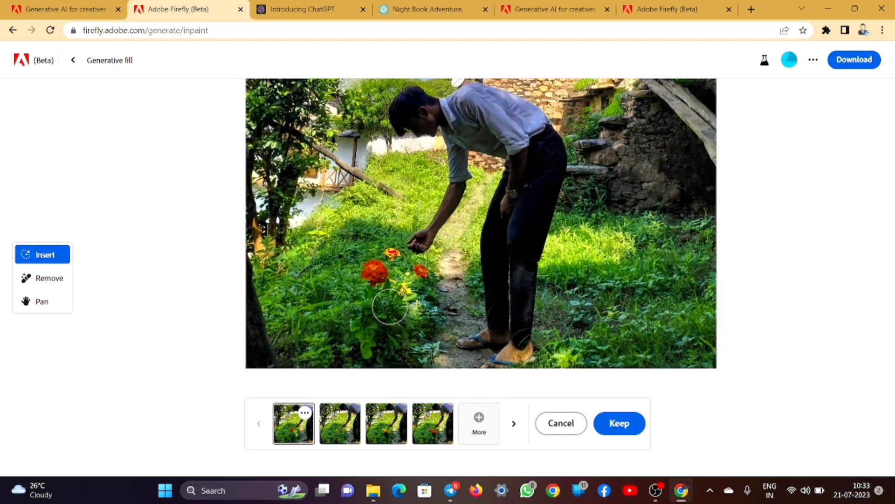
pyautogui.scroll(2, 389, 306)
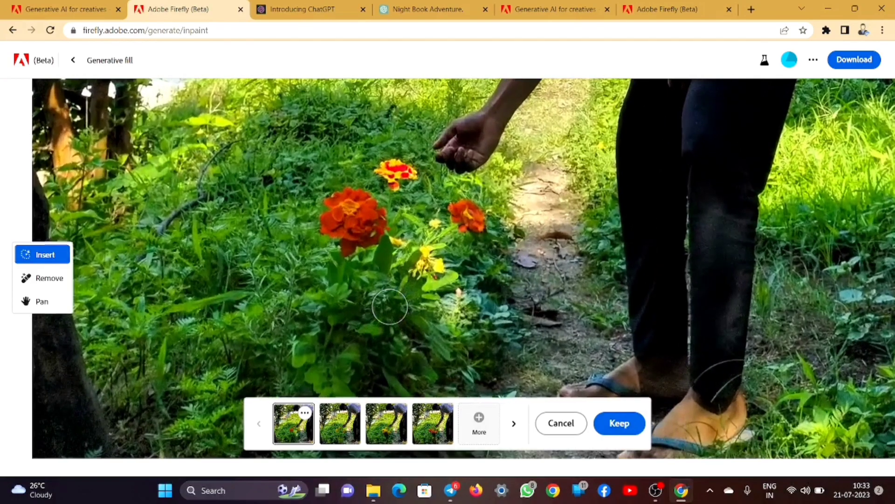
pyautogui.scroll(-5, 389, 307)
pyautogui.scroll(-2, 389, 307)
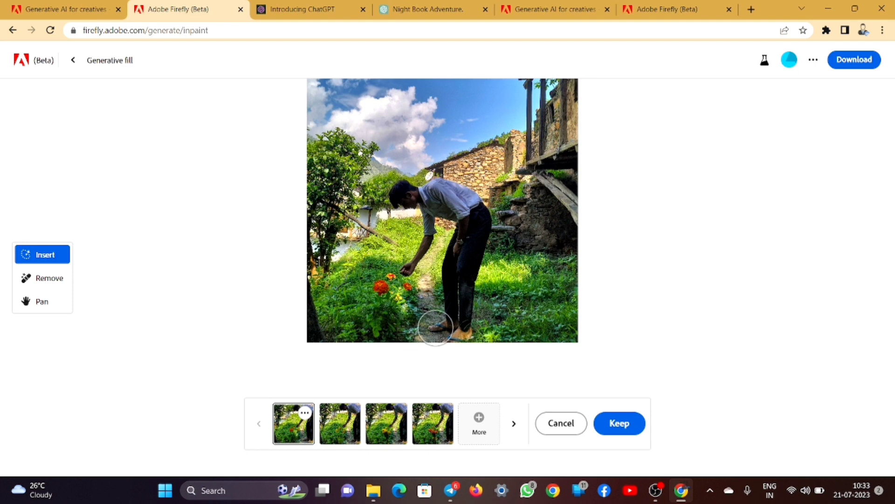
# - Keep the marigold fill and mask the grass patch just above the flowers
pyautogui.click(618, 425)
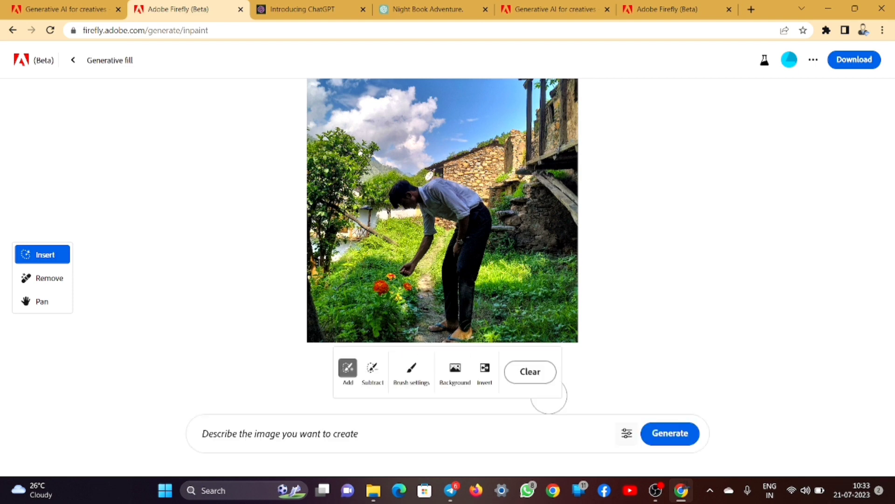
pyautogui.scroll(5, 407, 297)
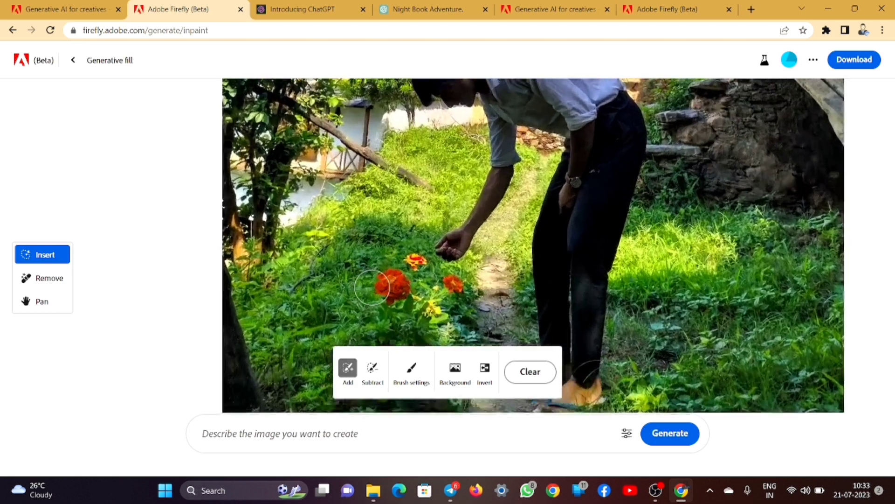
pyautogui.scroll(3, 372, 287)
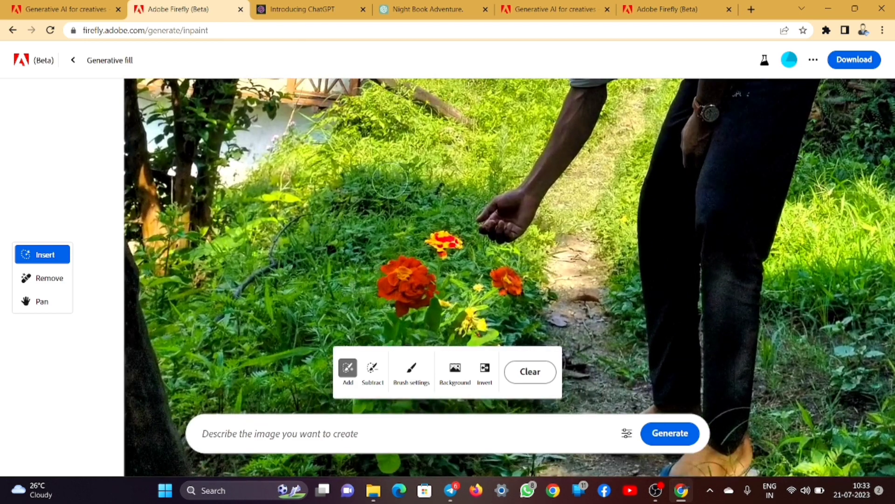
pyautogui.moveTo(417, 153)
pyautogui.mouseDown()
pyautogui.moveTo(365, 189)
pyautogui.moveTo(408, 197)
pyautogui.moveTo(441, 161)
pyautogui.moveTo(407, 175)
pyautogui.moveTo(450, 173)
pyautogui.moveTo(467, 155)
pyautogui.moveTo(429, 149)
pyautogui.moveTo(373, 169)
pyautogui.moveTo(364, 200)
pyautogui.moveTo(426, 203)
pyautogui.moveTo(450, 187)
pyautogui.mouseUp()
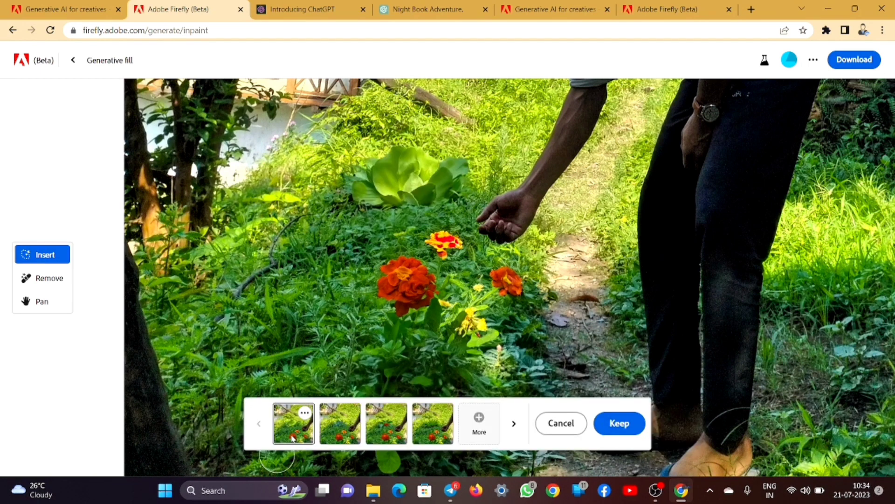
# - Compare the fern, marigold and spiky plant variations, then keep the leafy marigold plant
pyautogui.click(339, 433)
pyautogui.click(394, 429)
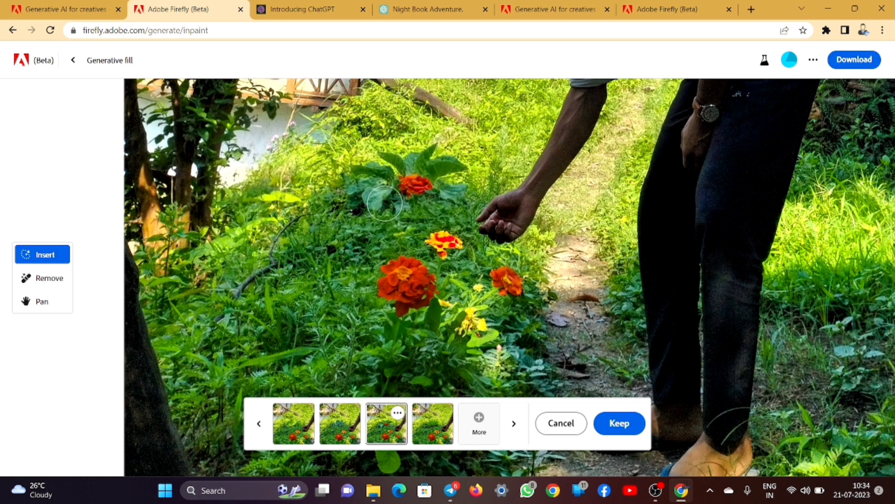
pyautogui.click(431, 426)
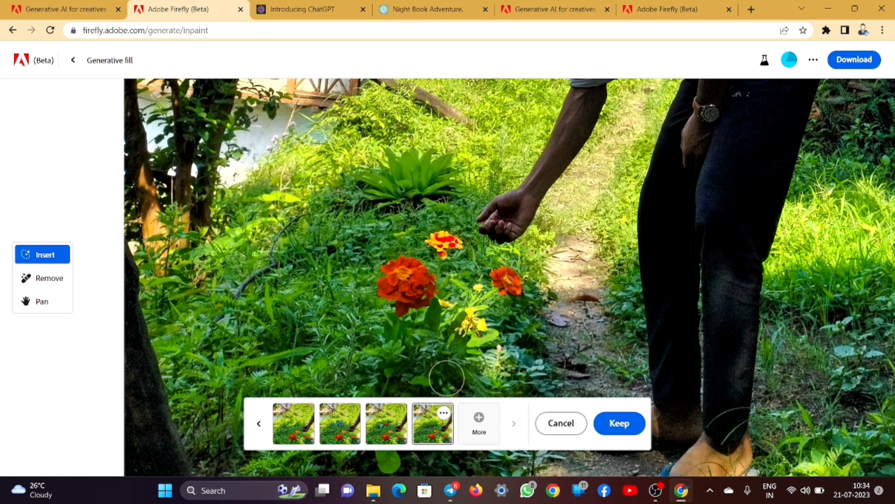
pyautogui.click(395, 421)
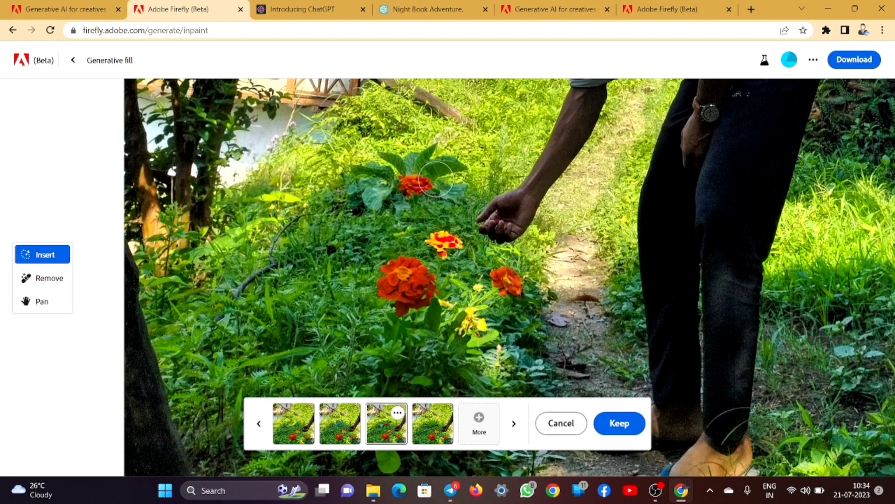
pyautogui.scroll(-5, 426, 193)
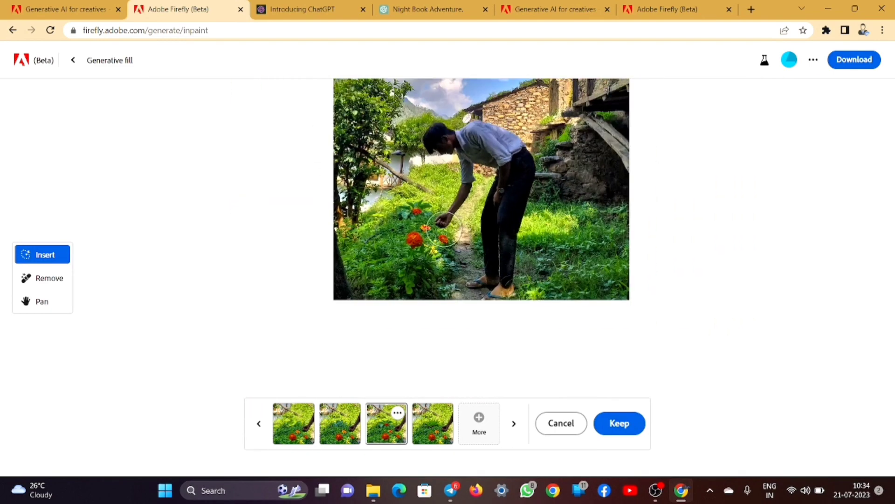
pyautogui.click(637, 430)
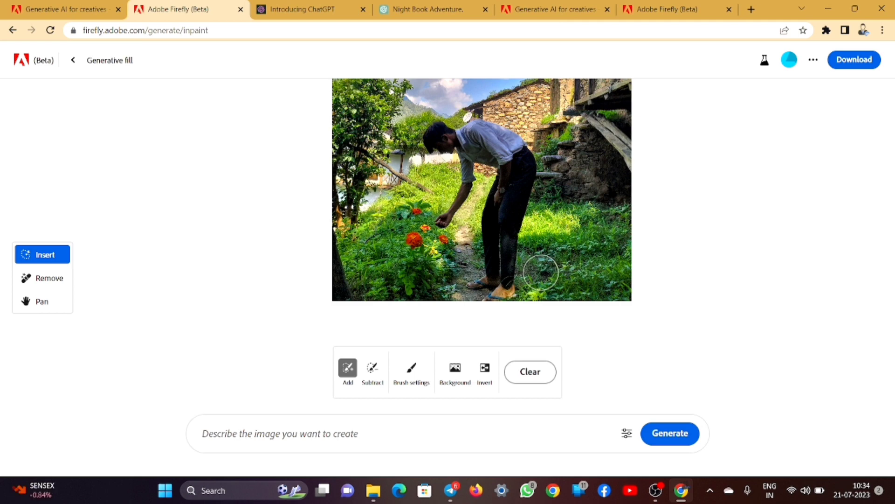
# - Mask both of the man's feet on the path
pyautogui.scroll(3, 517, 299)
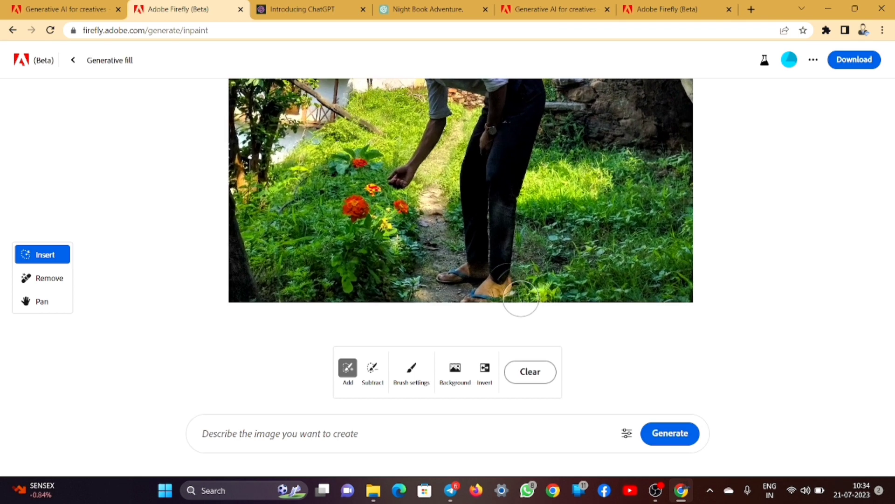
pyautogui.scroll(3, 497, 322)
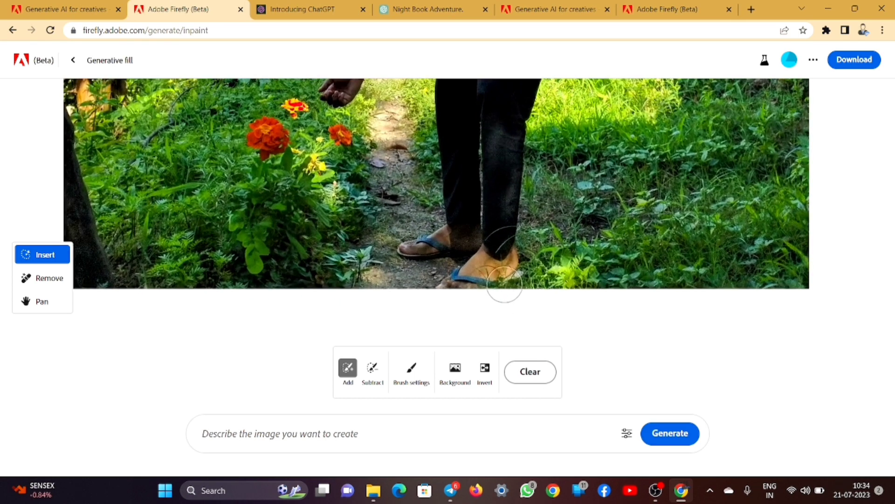
pyautogui.click(481, 263)
pyautogui.moveTo(481, 263); pyautogui.dragTo(459, 275)
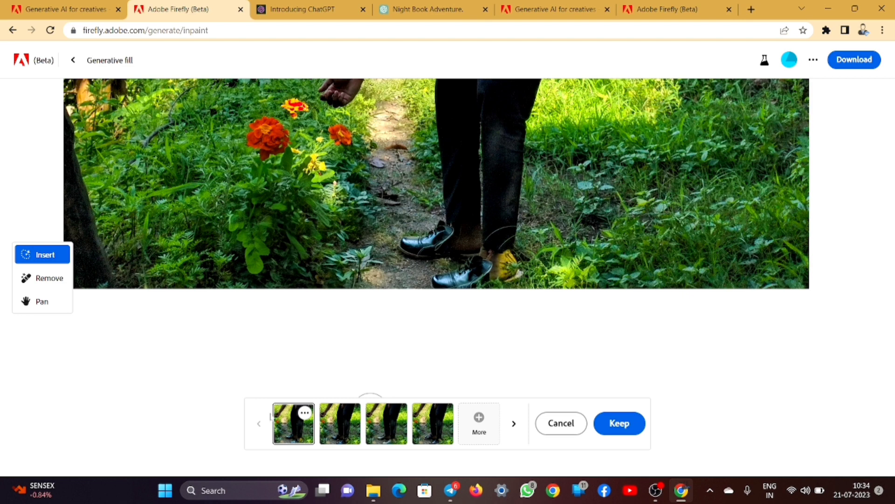
# - Preview the second, third and fourth shoe variations, zooming to inspect the shoes
pyautogui.click(340, 422)
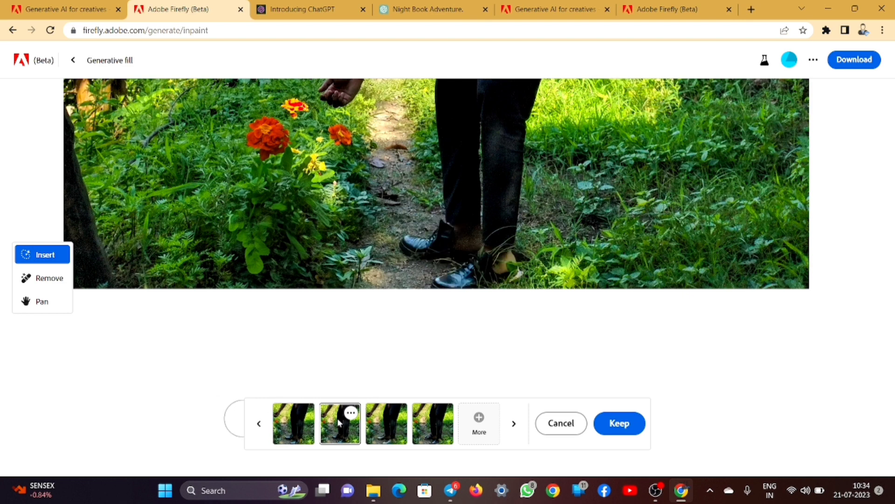
pyautogui.click(391, 415)
pyautogui.click(445, 430)
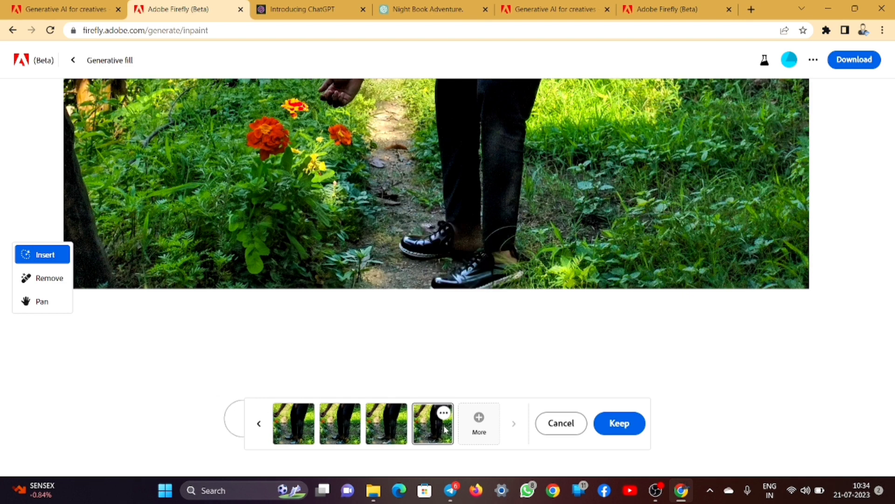
pyautogui.scroll(3, 479, 290)
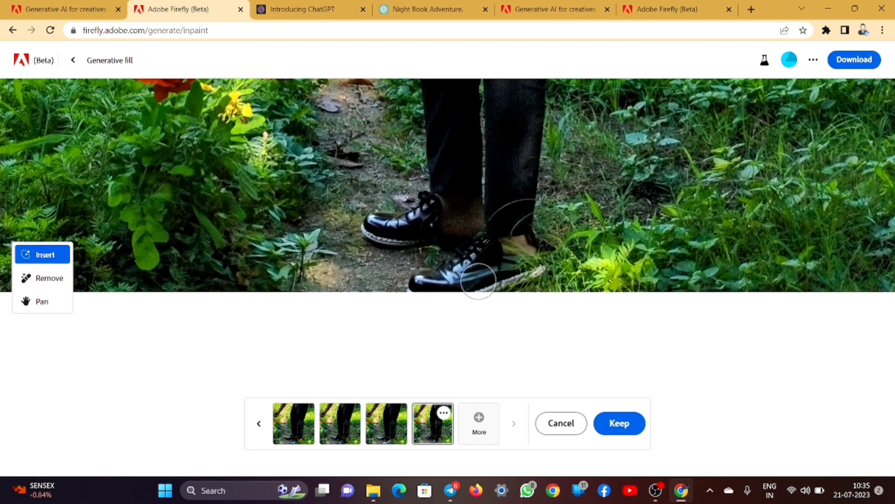
pyautogui.scroll(-3, 411, 215)
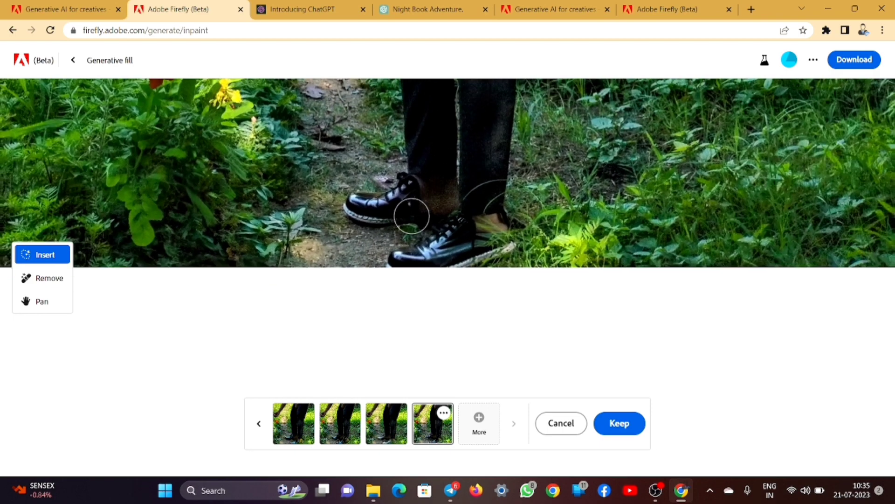
pyautogui.scroll(-4, 411, 216)
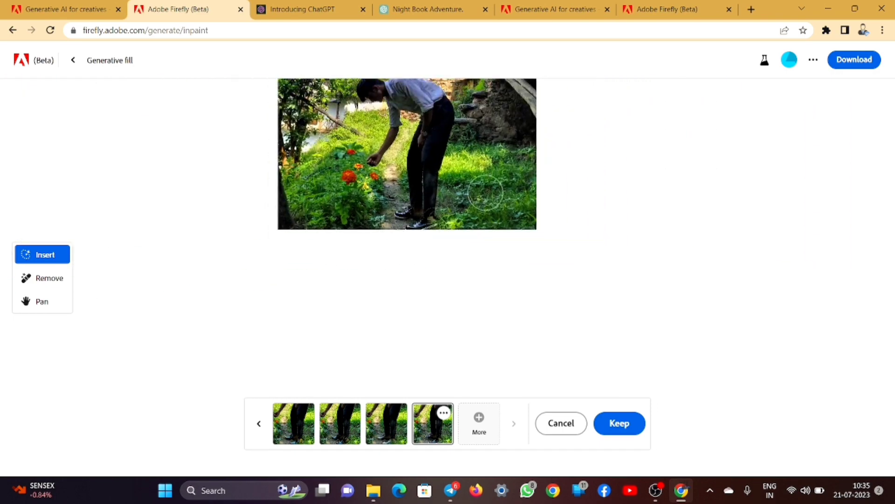
pyautogui.scroll(-2, 512, 176)
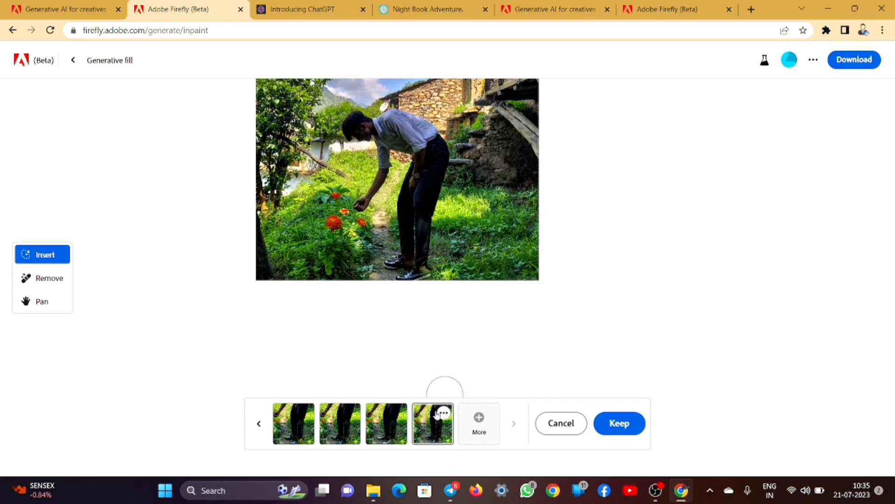
# - Compare all four shoe variations again and settle on the fourth
pyautogui.click(394, 415)
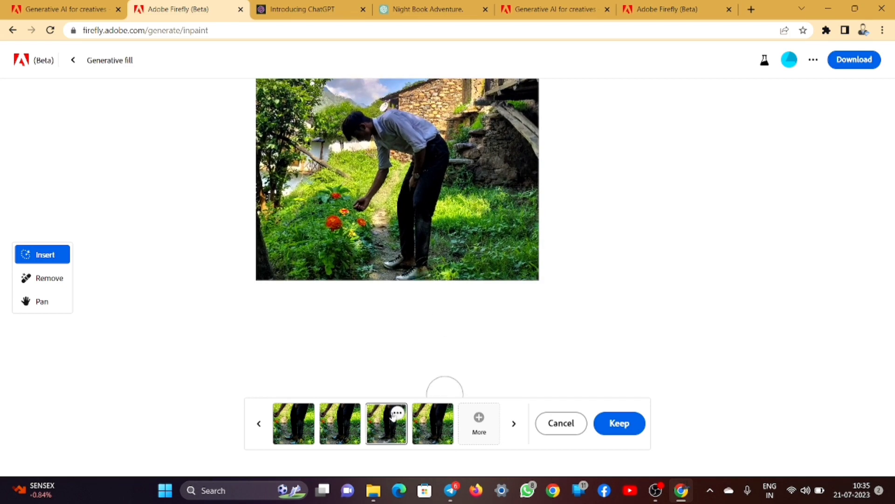
pyautogui.click(349, 425)
pyautogui.click(379, 429)
pyautogui.click(429, 432)
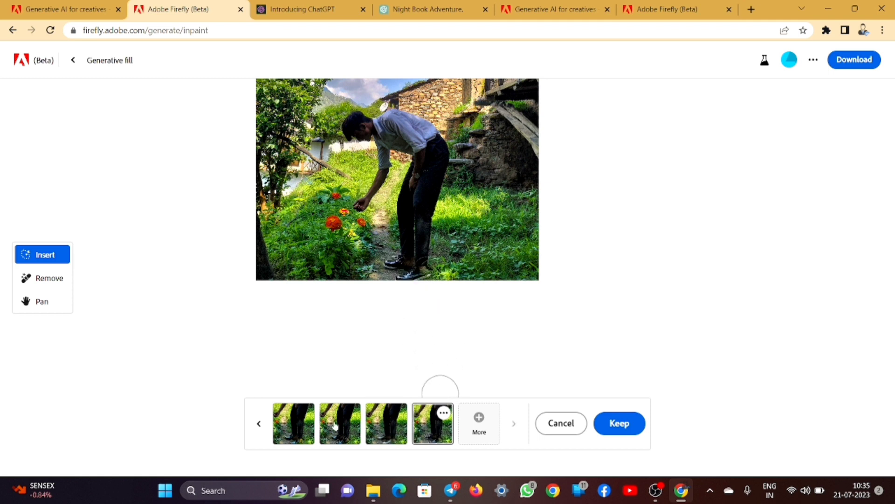
pyautogui.click(294, 431)
pyautogui.click(350, 430)
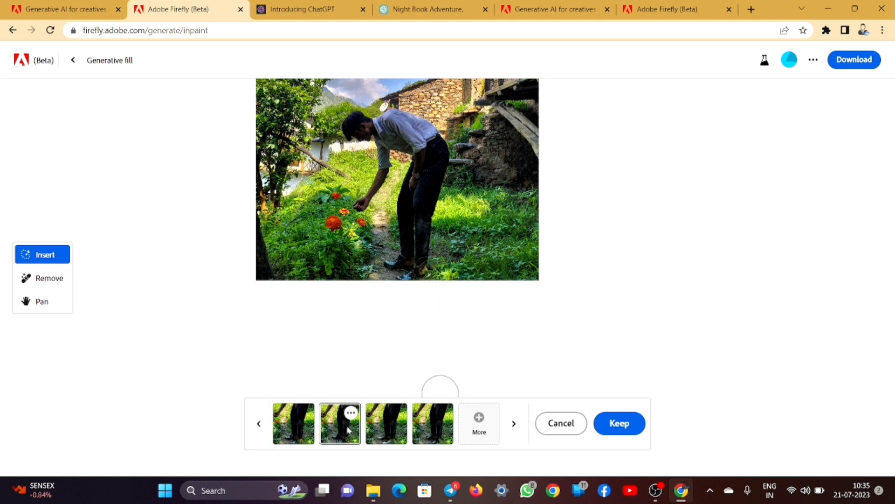
pyautogui.click(429, 424)
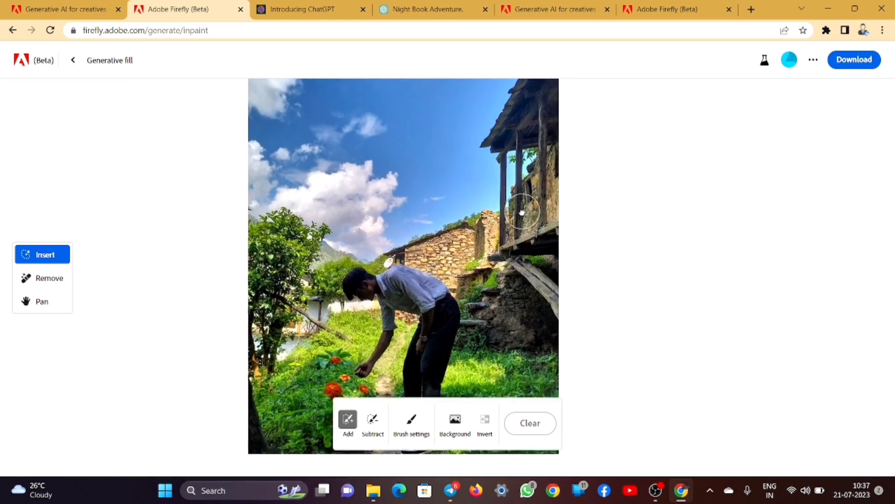
# - Mask the sky behind the stone wall and run generative fill with the prompt
pyautogui.scroll(2, 460, 219)
pyautogui.scroll(1, 459, 219)
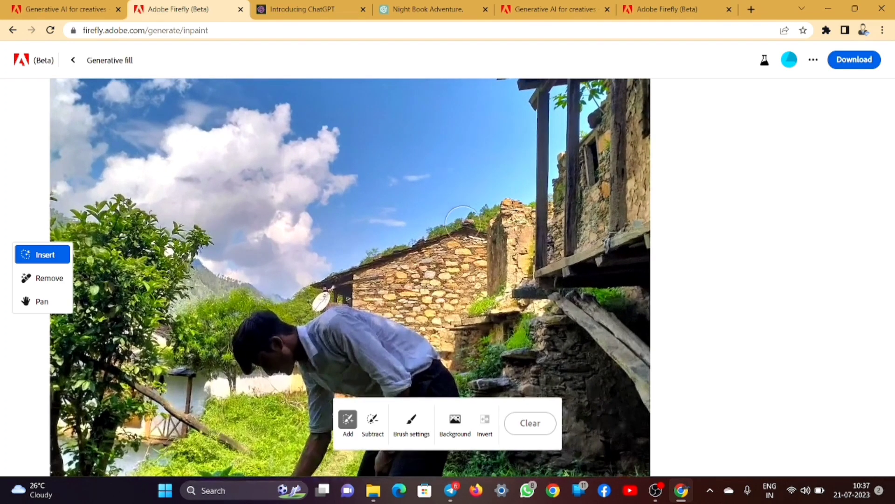
pyautogui.moveTo(480, 261)
pyautogui.mouseDown()
pyautogui.moveTo(478, 216)
pyautogui.moveTo(379, 229)
pyautogui.moveTo(362, 284)
pyautogui.moveTo(453, 298)
pyautogui.moveTo(465, 279)
pyautogui.moveTo(450, 241)
pyautogui.moveTo(407, 248)
pyautogui.moveTo(386, 274)
pyautogui.moveTo(453, 263)
pyautogui.mouseUp()
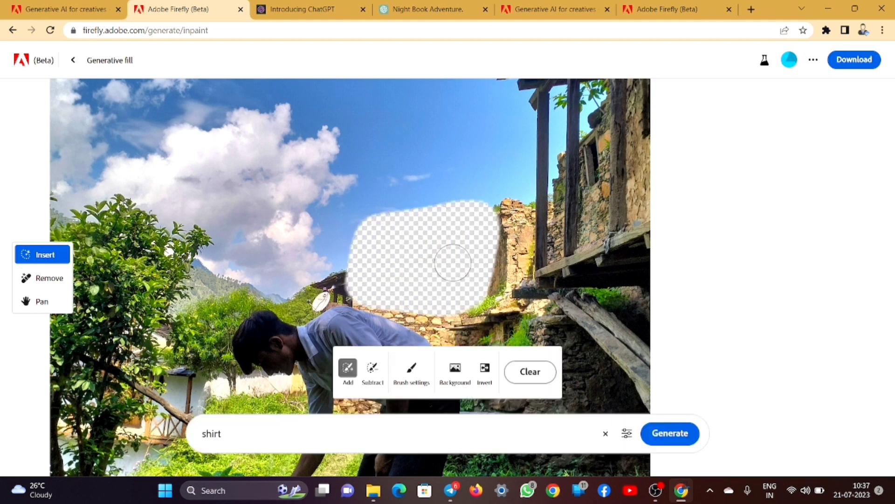
pyautogui.click(219, 429)
pyautogui.press('Return')
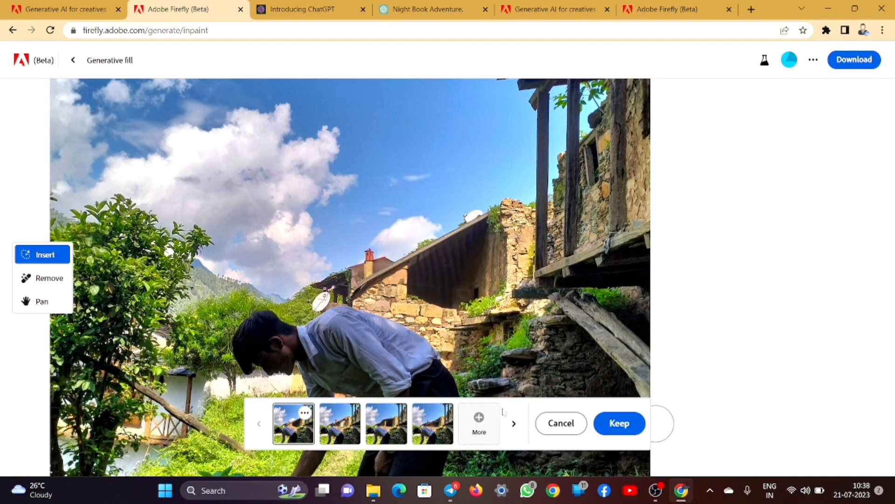
# - Preview the red-roofed, brown-roofed and tiled-roof house variations
pyautogui.click(334, 426)
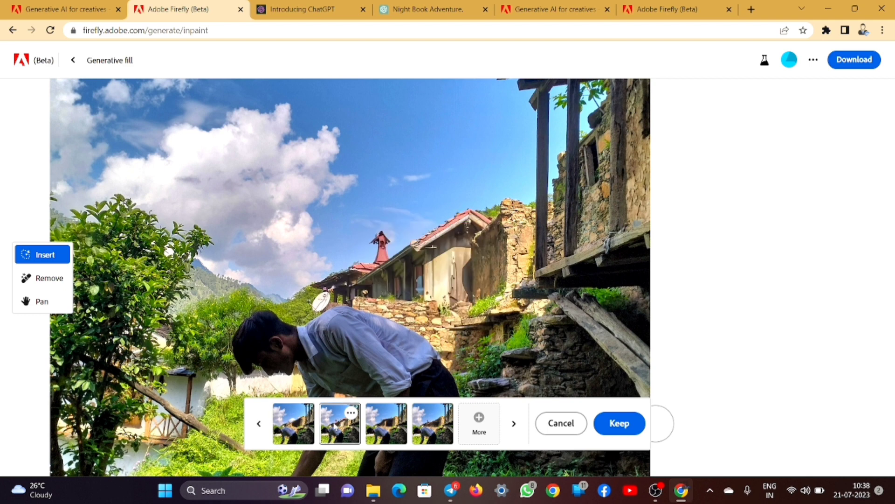
pyautogui.click(393, 423)
pyautogui.click(433, 422)
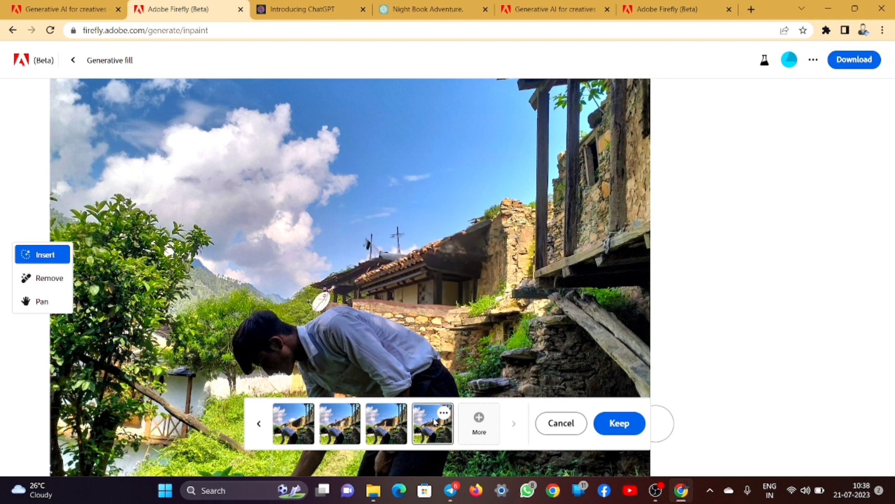
pyautogui.scroll(-3, 479, 318)
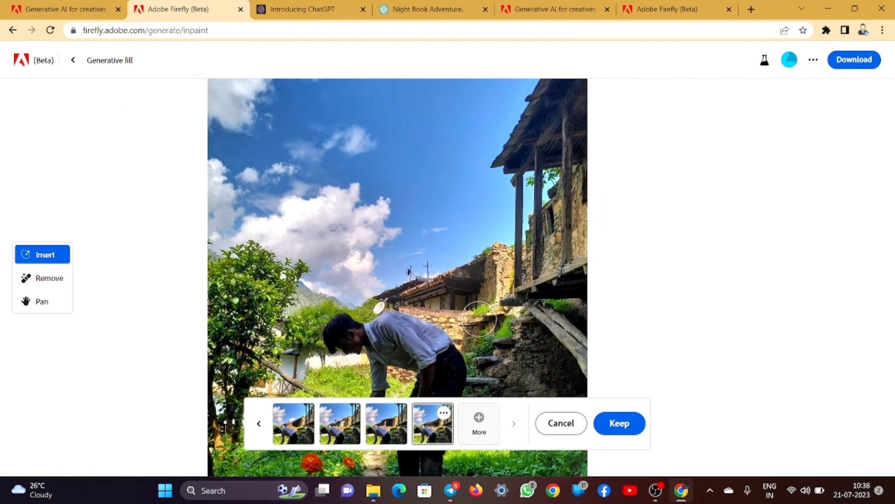
pyautogui.click(401, 421)
pyautogui.click(340, 422)
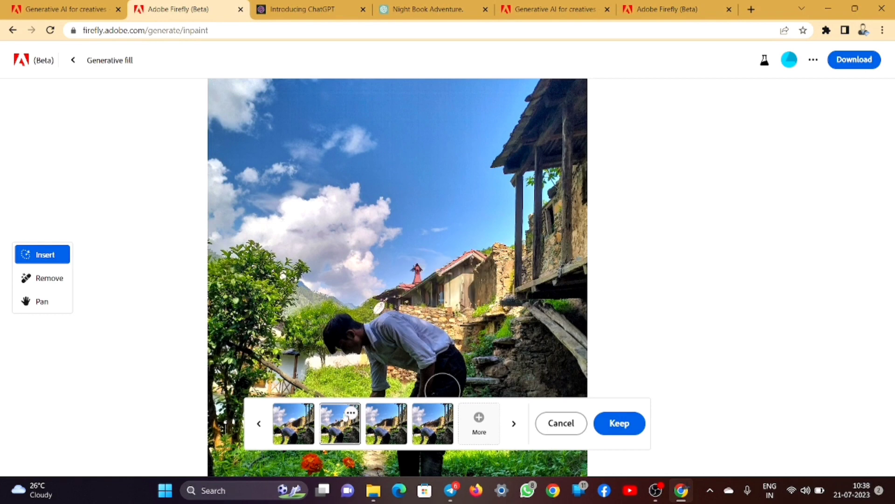
pyautogui.scroll(3, 458, 309)
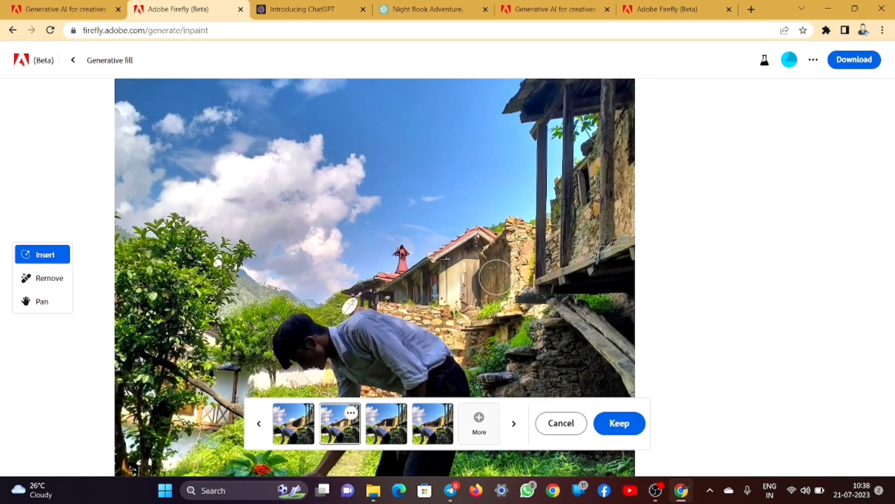
pyautogui.scroll(2, 495, 274)
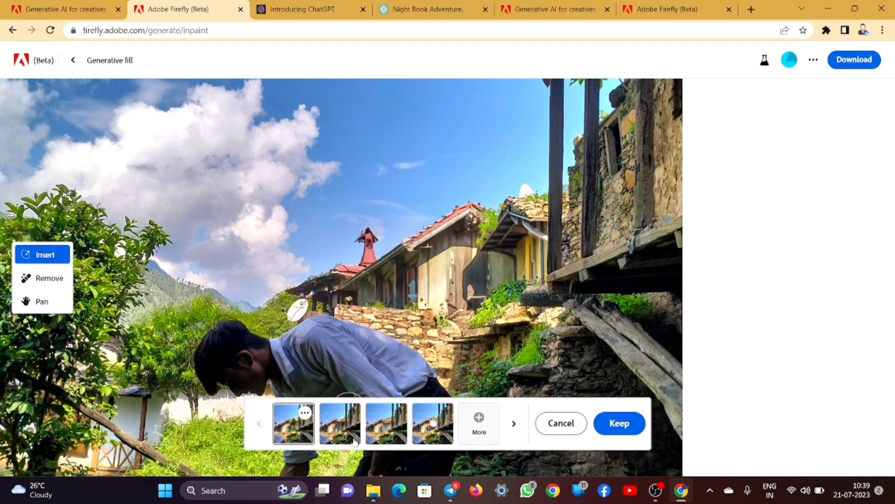
# - Compare the house variations again, choose the second and keep it behind the wall
pyautogui.click(355, 438)
pyautogui.click(388, 426)
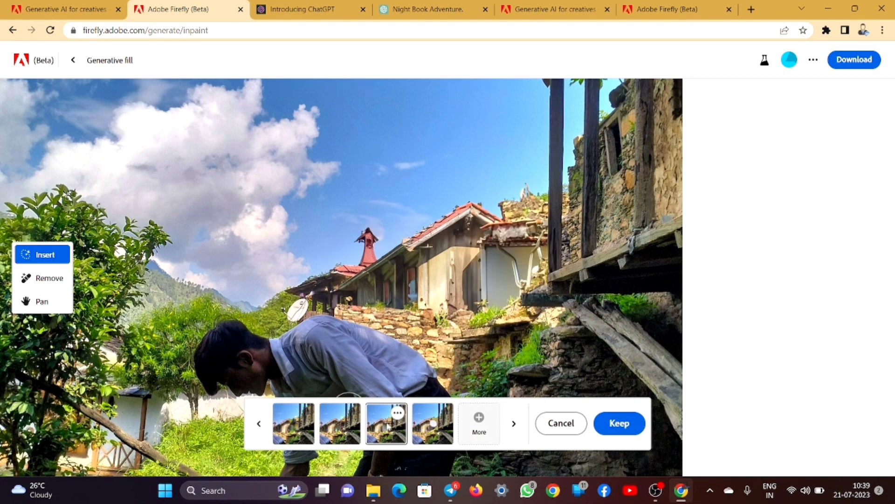
pyautogui.click(423, 430)
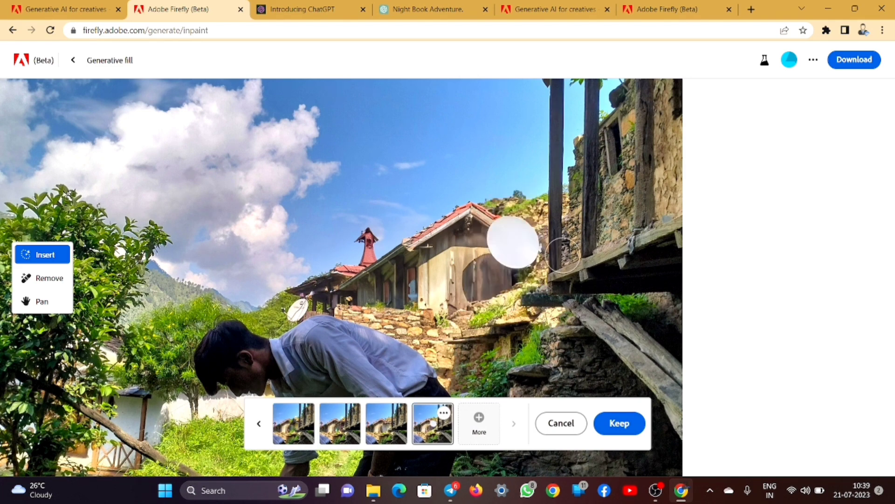
pyautogui.click(375, 421)
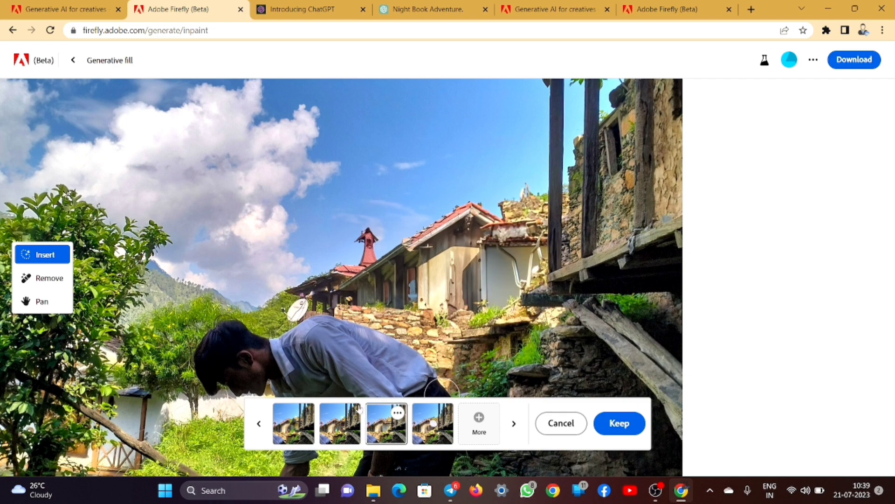
pyautogui.click(340, 422)
pyautogui.scroll(-2, 544, 284)
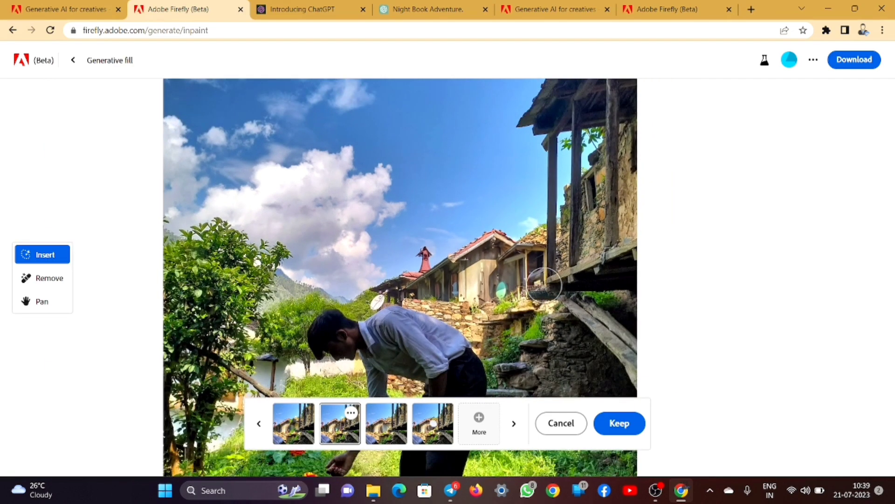
pyautogui.click(620, 423)
pyautogui.scroll(2, 476, 220)
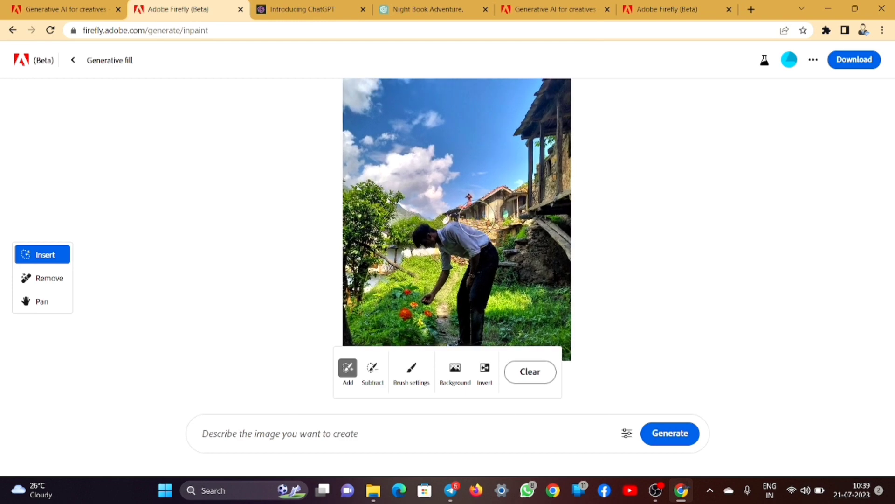
pyautogui.scroll(-3, 478, 217)
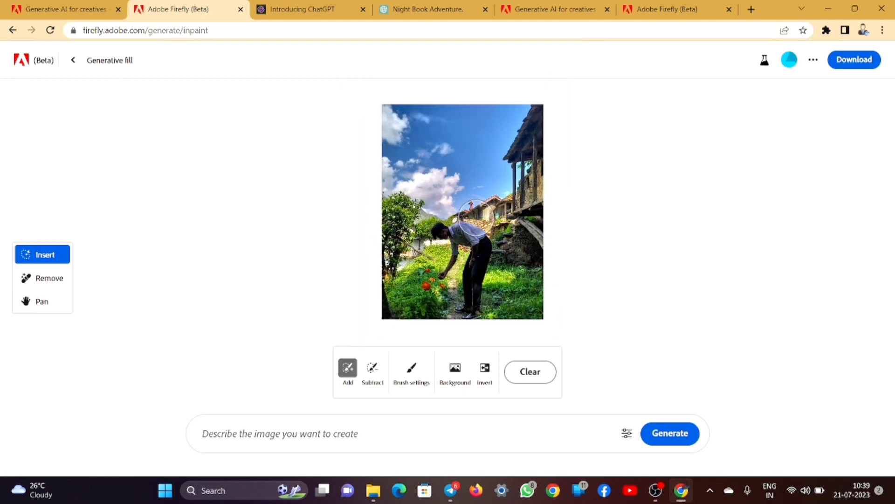